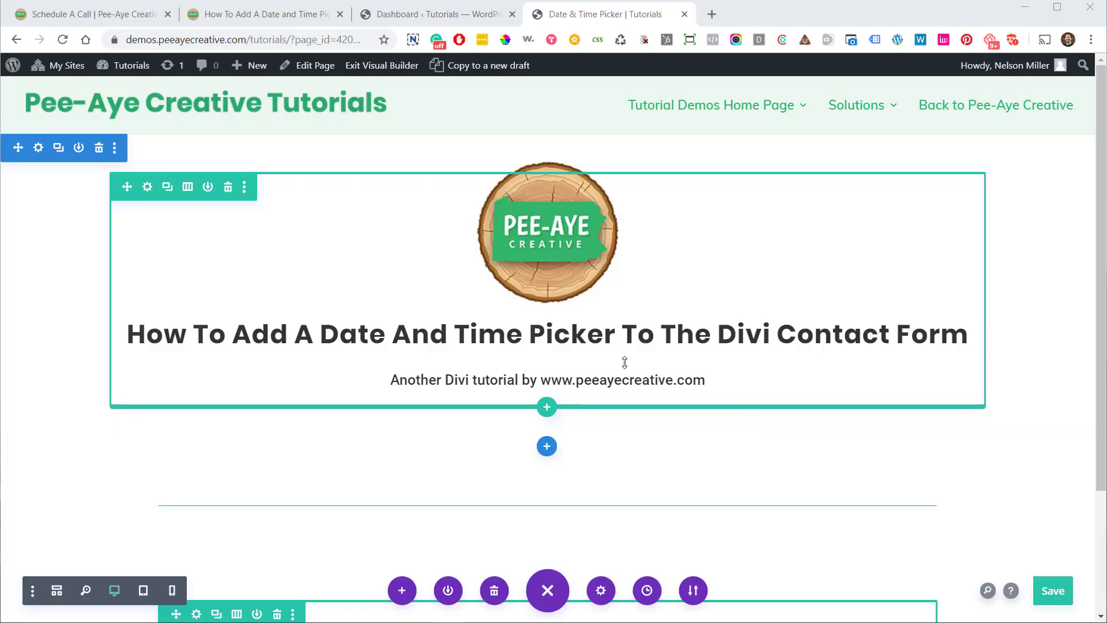
Insert a Contact Form module into the empty row, found by searching 'cont', and reposition its settings panel
{"action": "scroll", "coordinate": [576, 360], "scroll_direction": "down", "scroll_amount": 3}
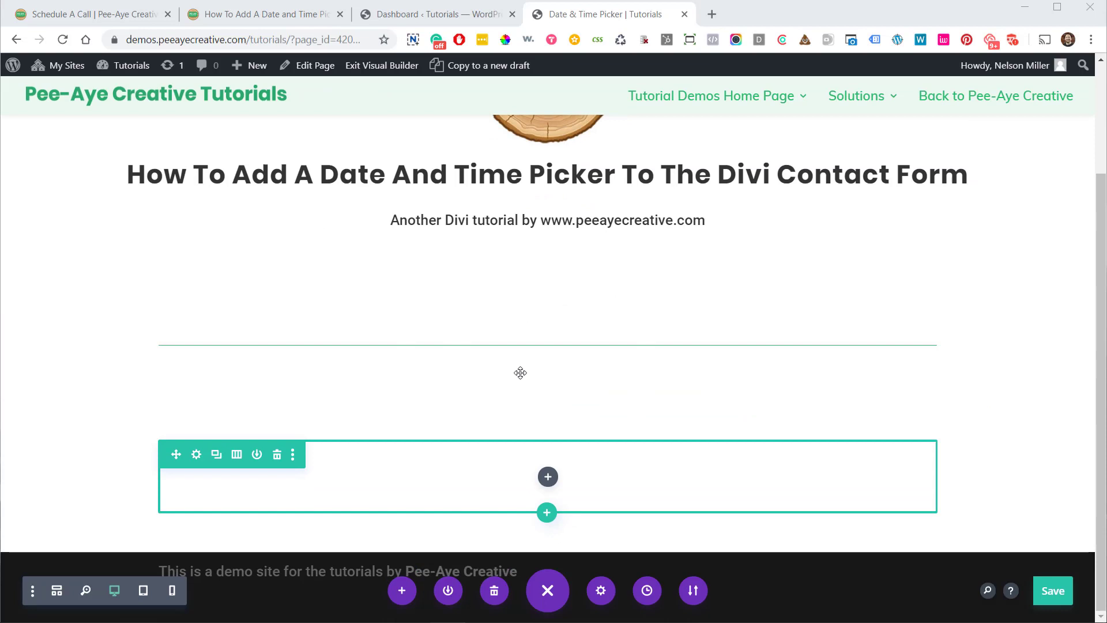
{"action": "left_click", "coordinate": [548, 477]}
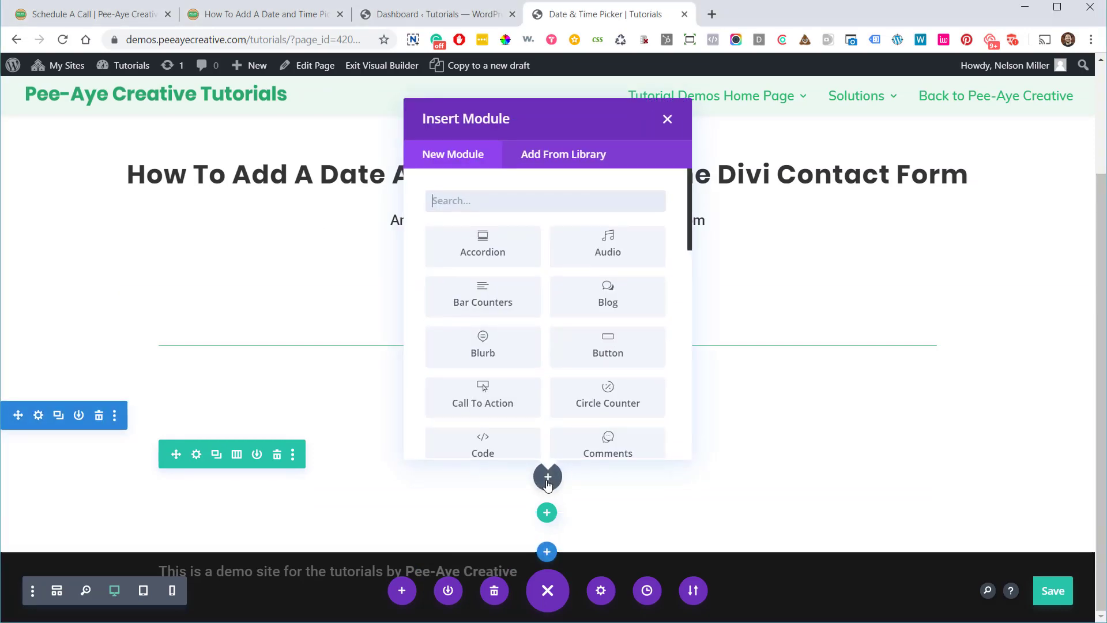
{"action": "type", "text": "cont"}
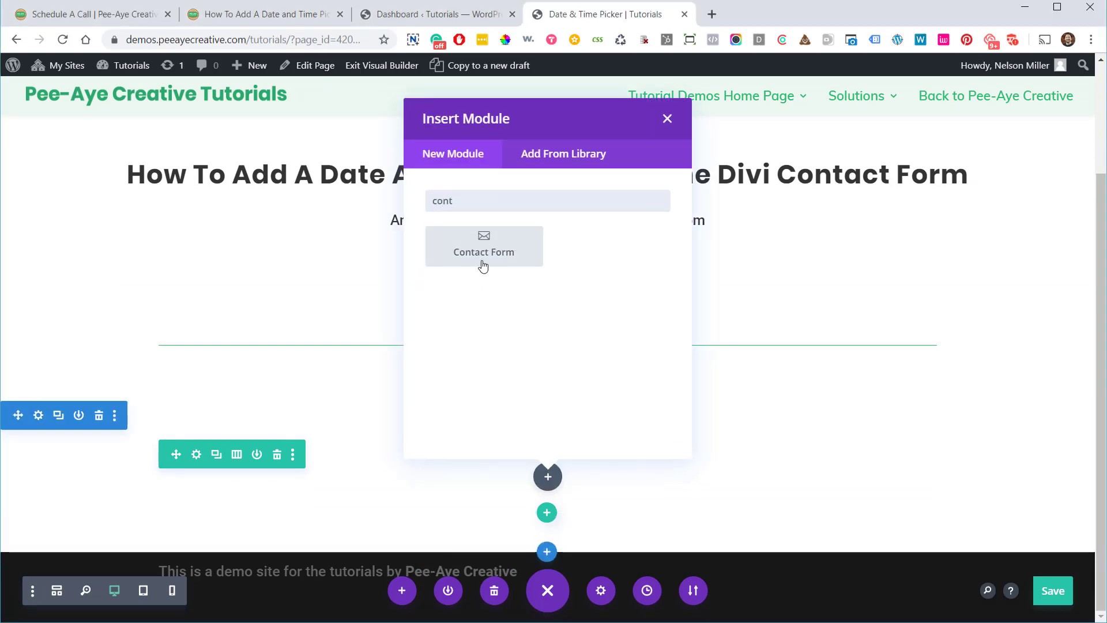
{"action": "left_click", "coordinate": [483, 265]}
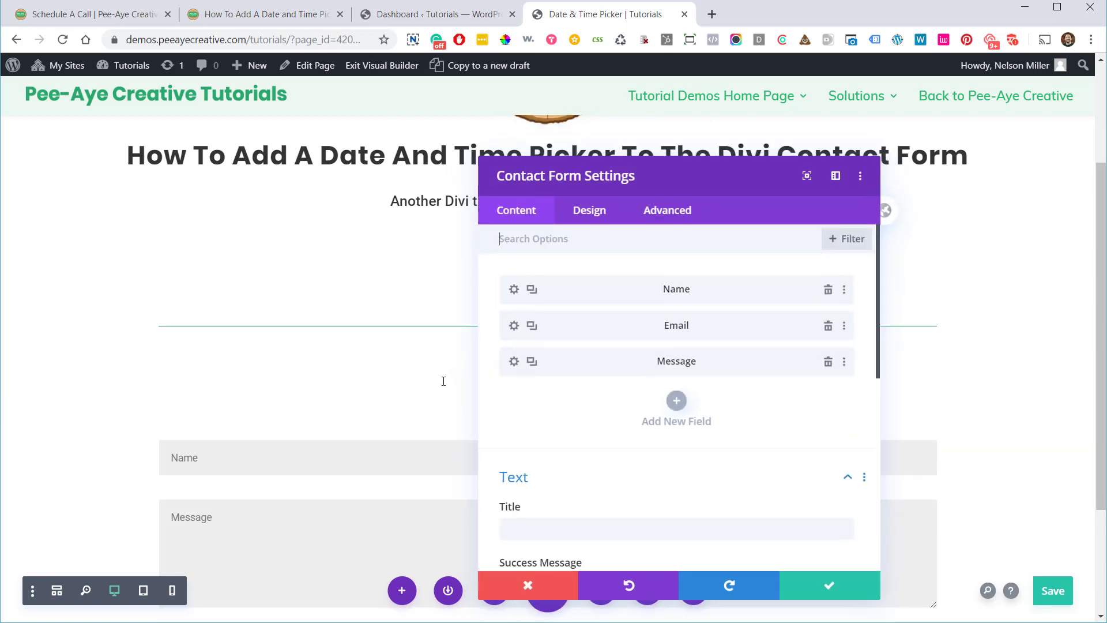
{"action": "scroll", "coordinate": [443, 381], "scroll_direction": "down", "scroll_amount": 3}
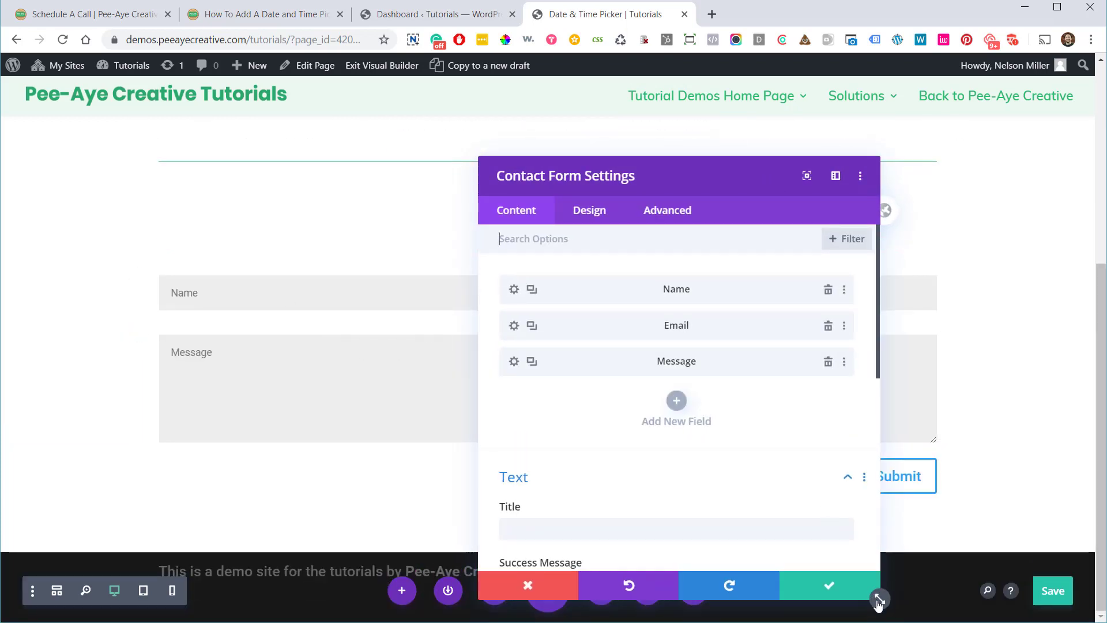
{"action": "left_click_drag", "start_coordinate": [877, 602], "coordinate": [804, 575]}
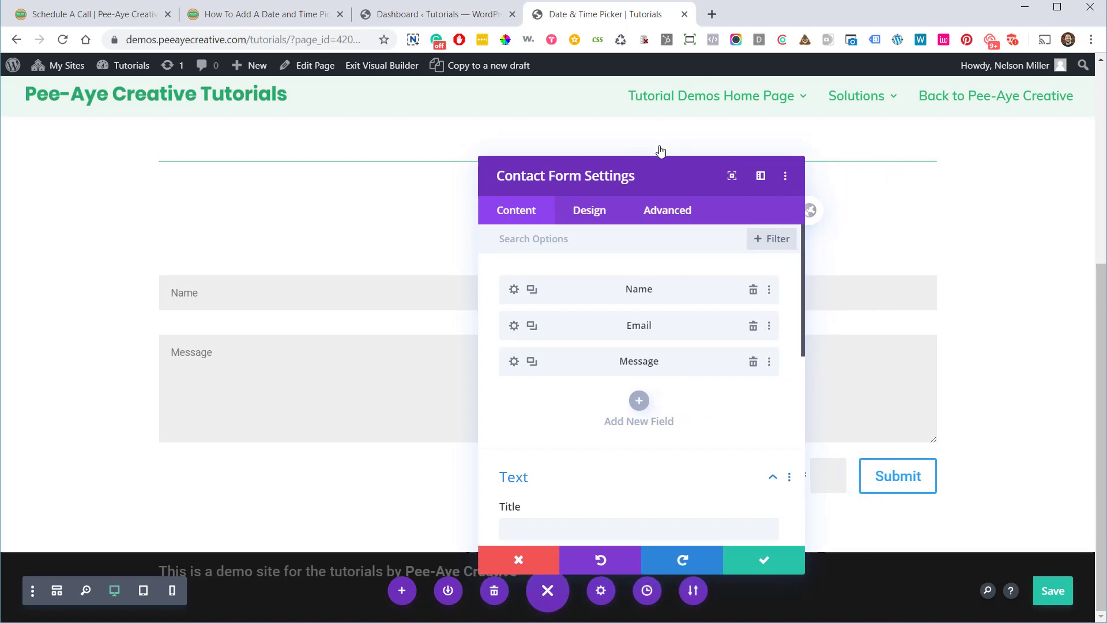
{"action": "left_click_drag", "start_coordinate": [654, 181], "coordinate": [787, 124]}
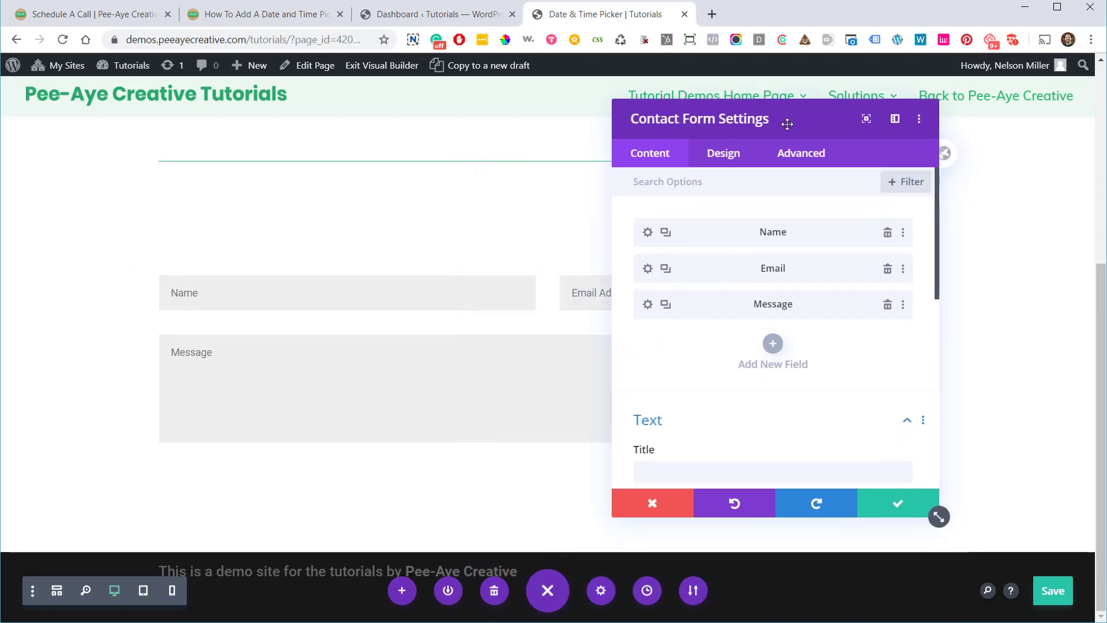
Add a new field titled 'Choose A Date and Time' with Field ID pa-date-time-picker
{"action": "left_click", "coordinate": [773, 346]}
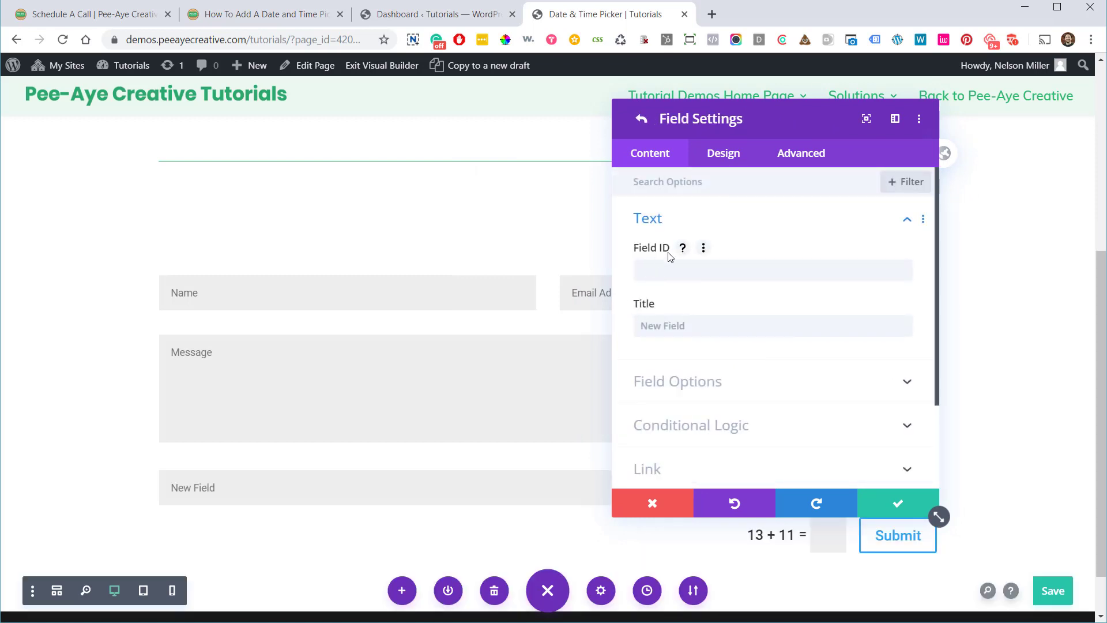
{"action": "left_click", "coordinate": [654, 327]}
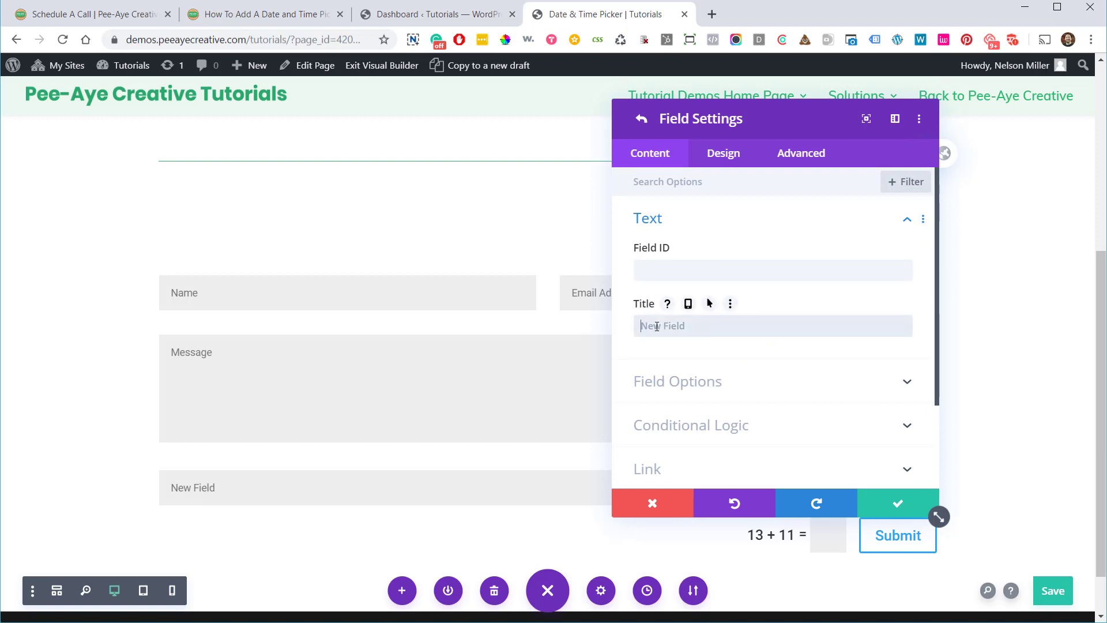
{"action": "type", "text": "Choose A Date and Tim"}
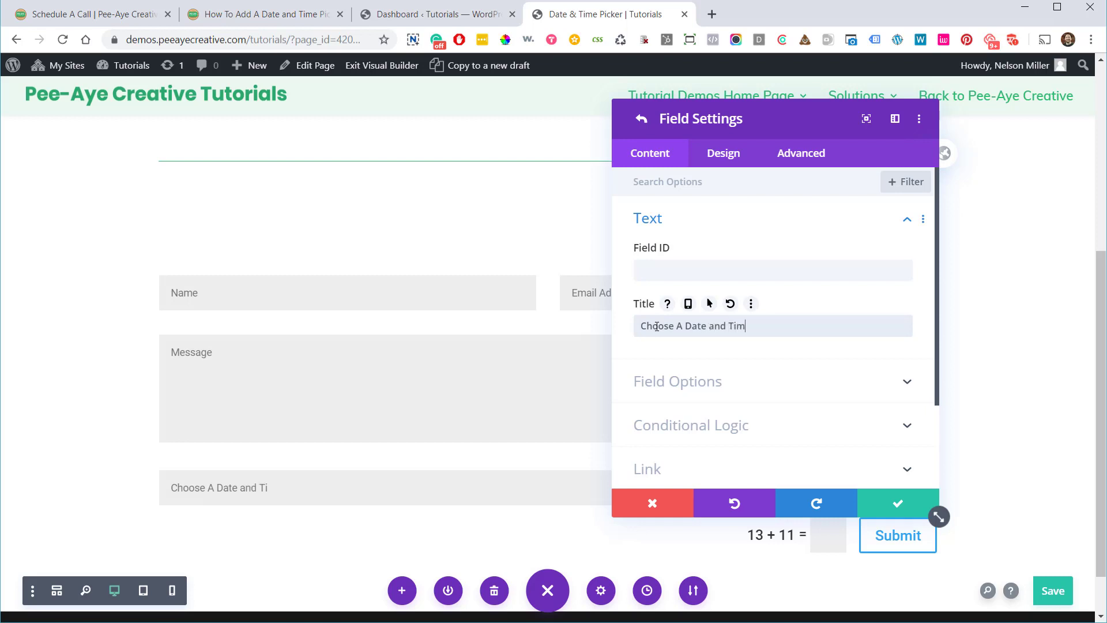
{"action": "type", "text": "e"}
{"action": "left_click", "coordinate": [653, 270]}
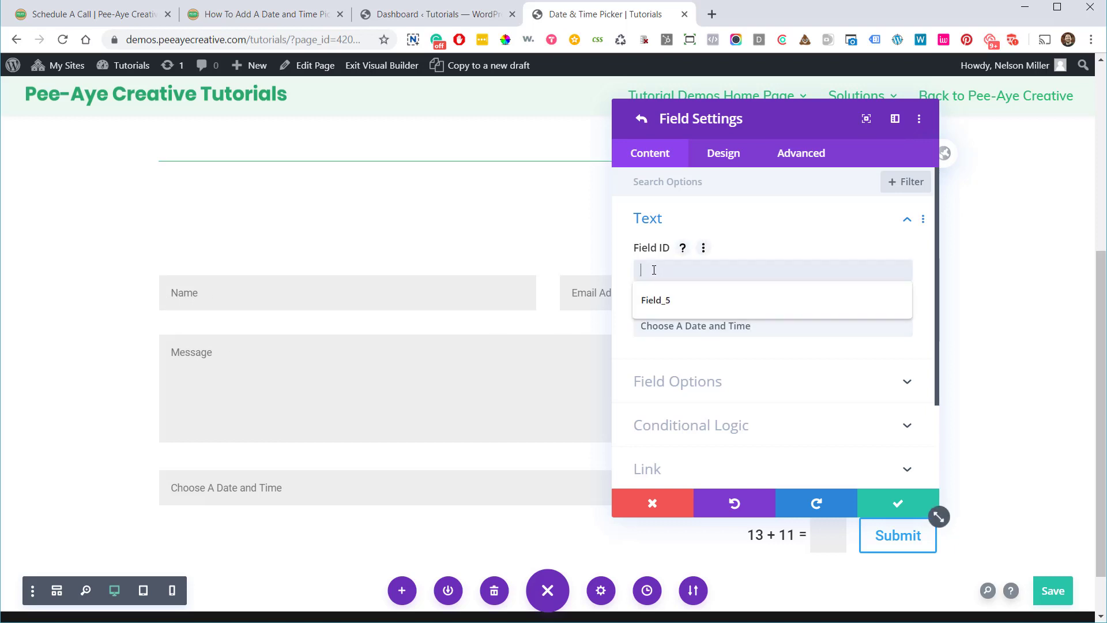
{"action": "type", "text": "pa"}
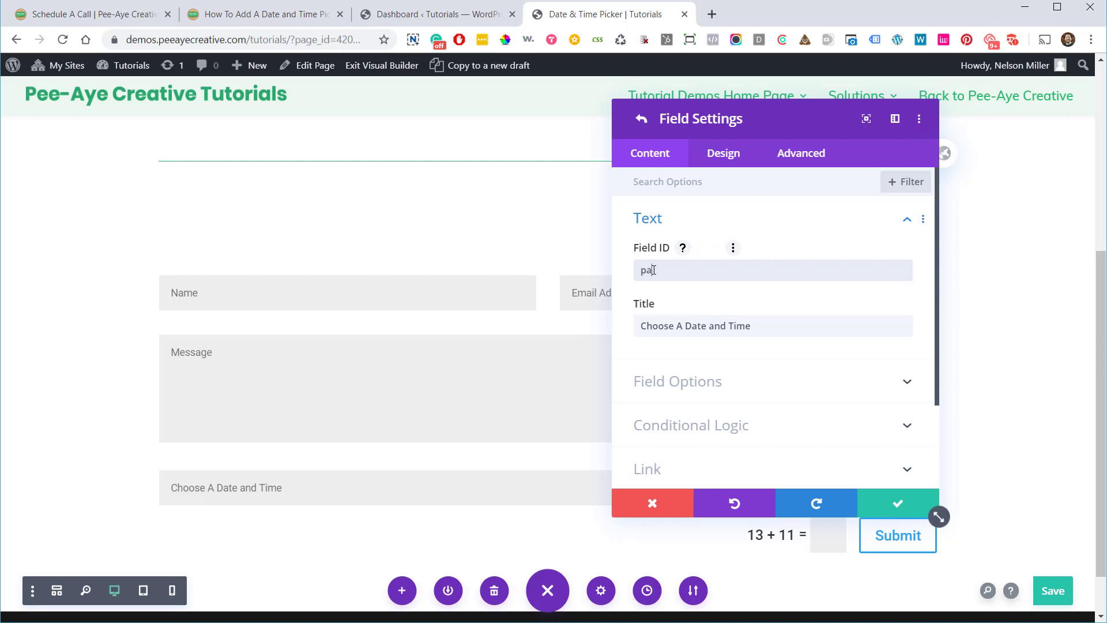
{"action": "type", "text": "date-"}
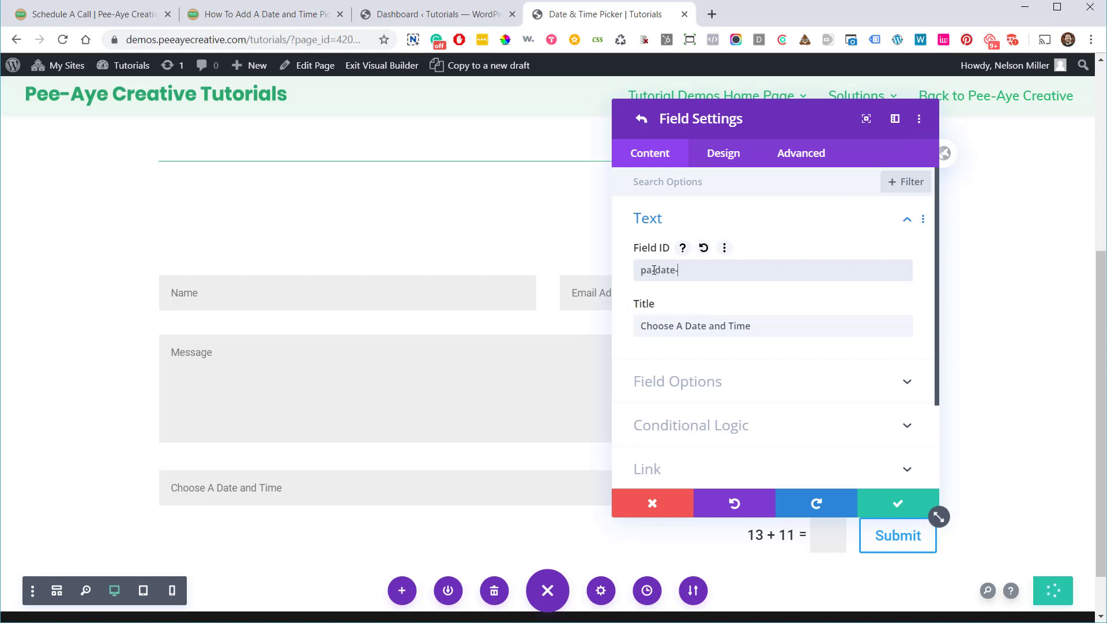
{"action": "type", "text": "time-picker"}
{"action": "left_click", "coordinate": [654, 270]}
{"action": "type", "text": "-"}
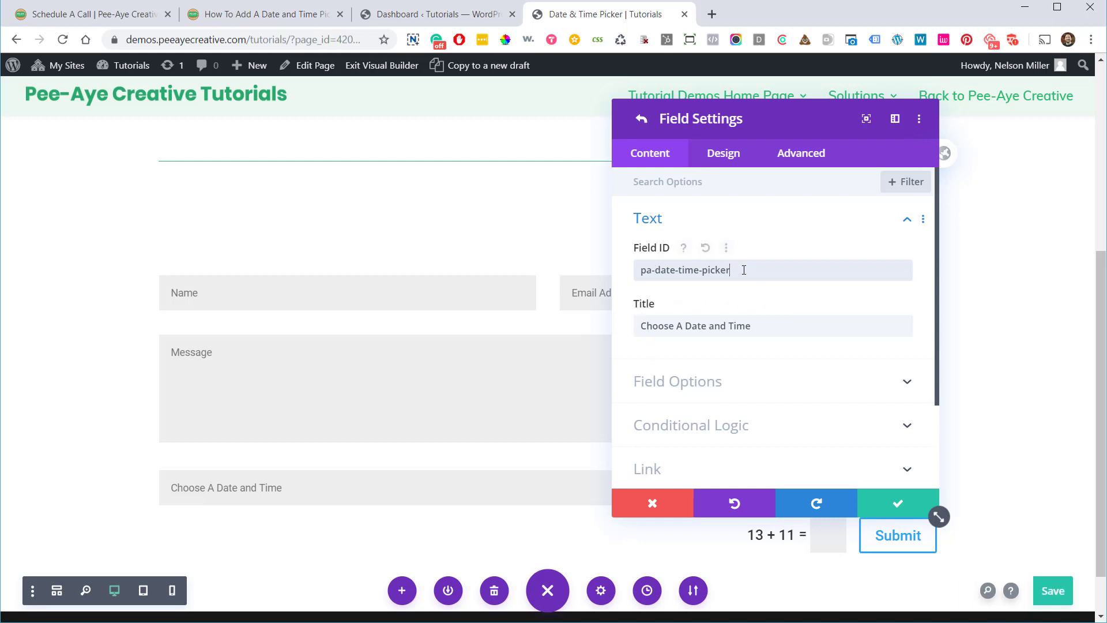
{"action": "triple_click", "coordinate": [659, 276]}
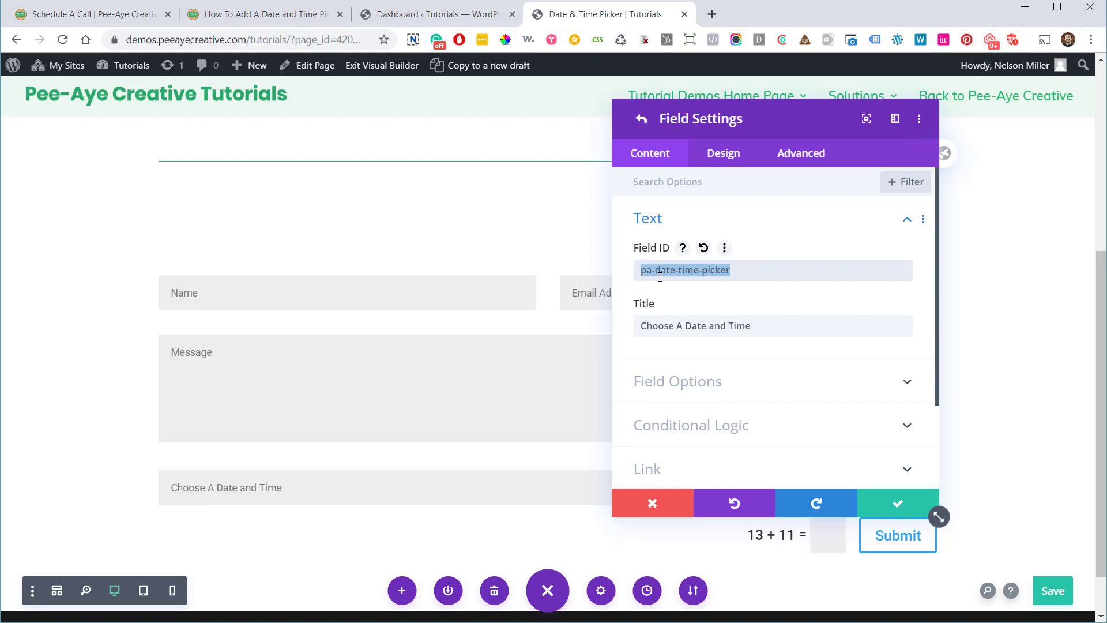
{"action": "left_click", "coordinate": [739, 271]}
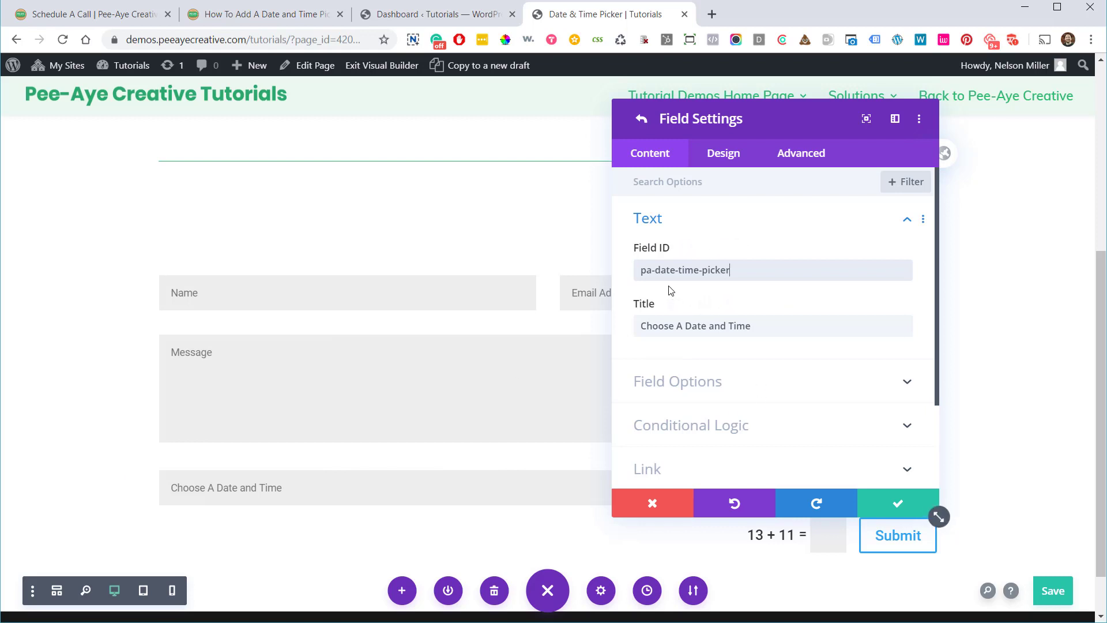
Move the date field between Email and Message, apply the form changes and save the page
{"action": "left_click", "coordinate": [641, 119]}
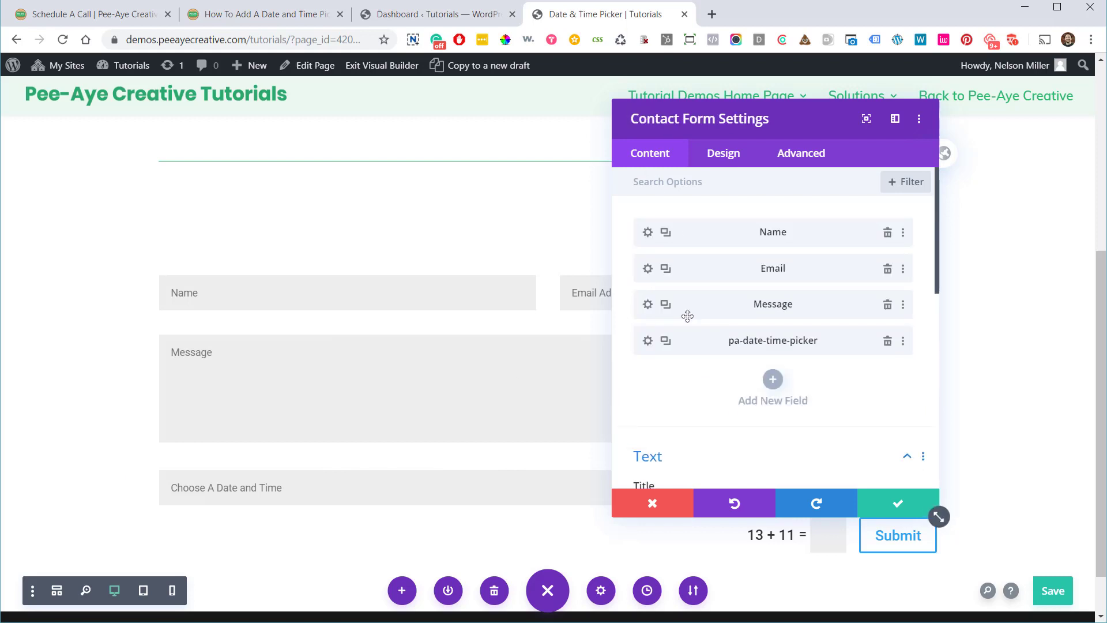
{"action": "left_click_drag", "start_coordinate": [692, 340], "coordinate": [693, 301]}
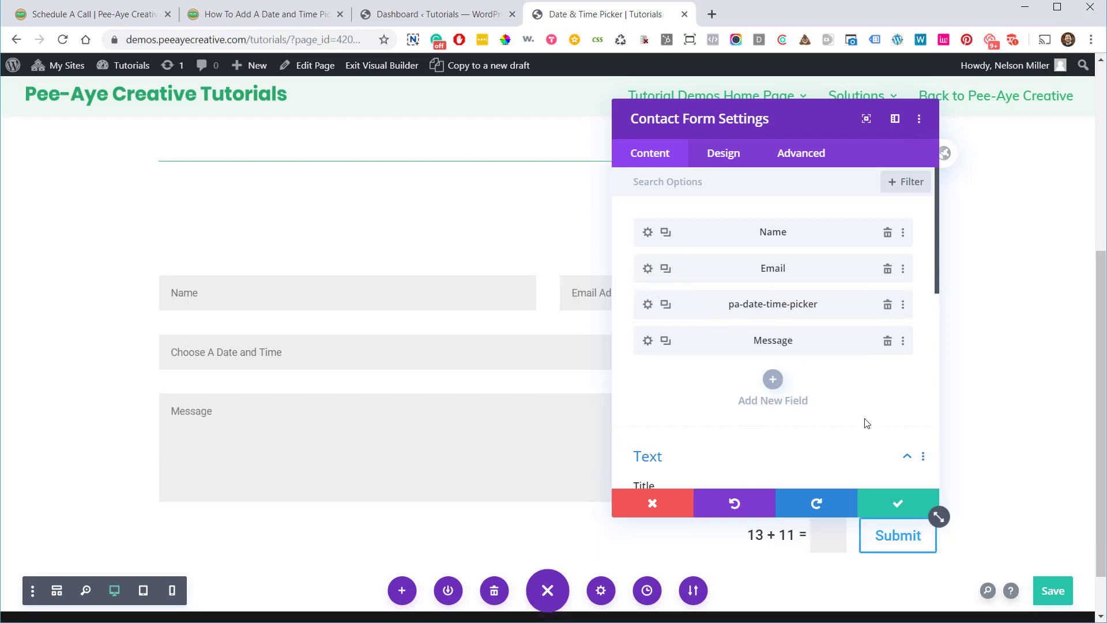
{"action": "left_click", "coordinate": [880, 498]}
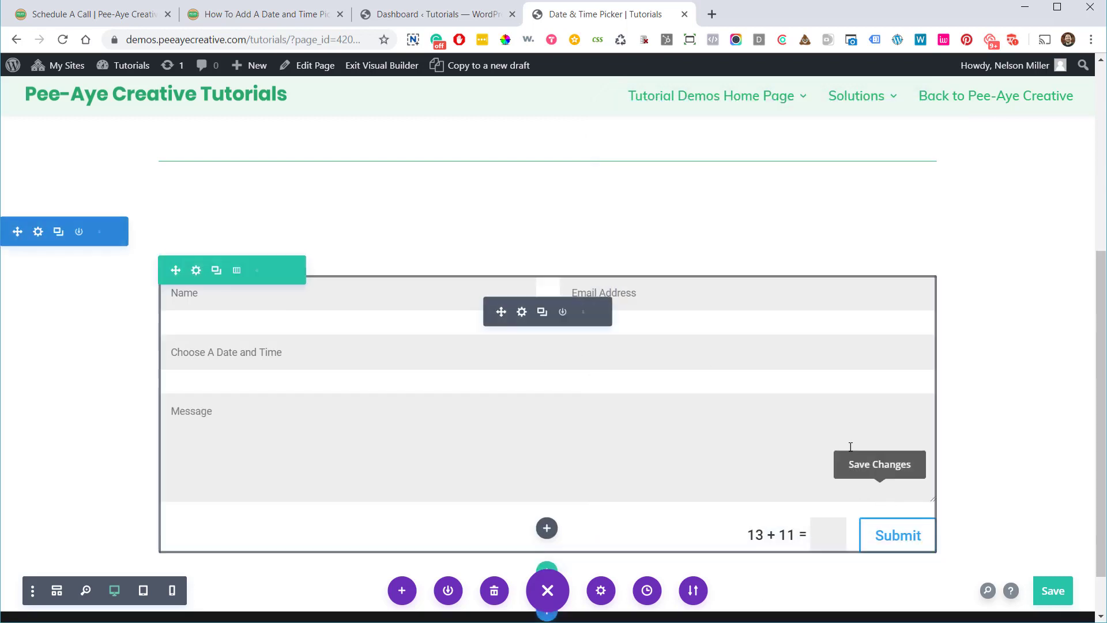
{"action": "left_click", "coordinate": [1054, 596]}
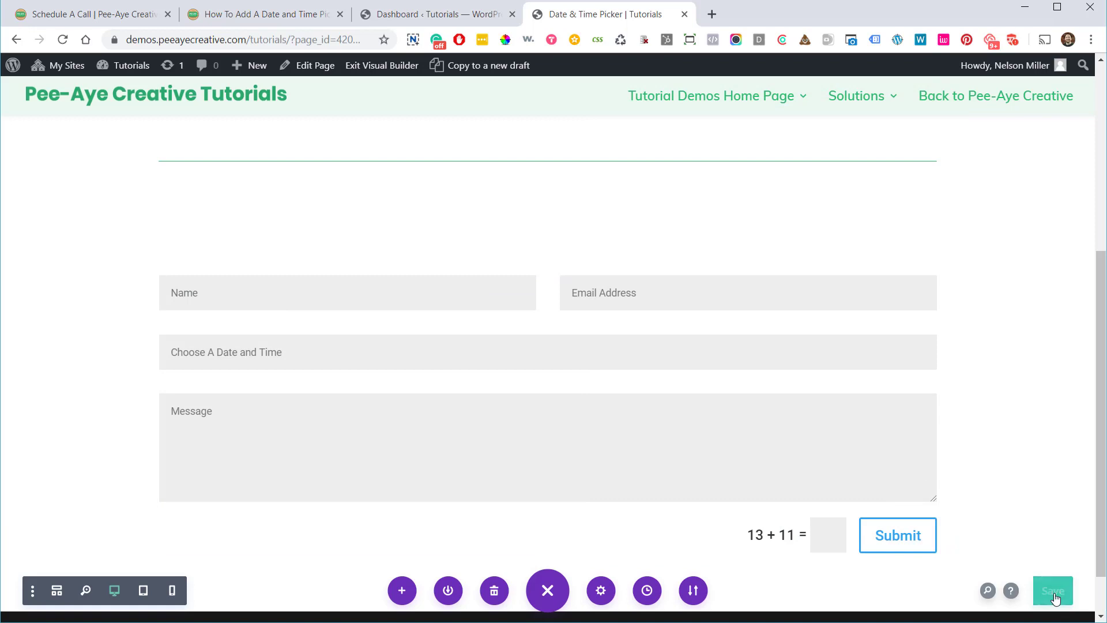
Bring up the date and time picker tutorial and scroll to step 2, Add A Simple Plugin
{"action": "left_click", "coordinate": [258, 21]}
{"action": "scroll", "coordinate": [340, 286], "scroll_direction": "down", "scroll_amount": 4}
{"action": "scroll", "coordinate": [348, 293], "scroll_direction": "up", "scroll_amount": 2}
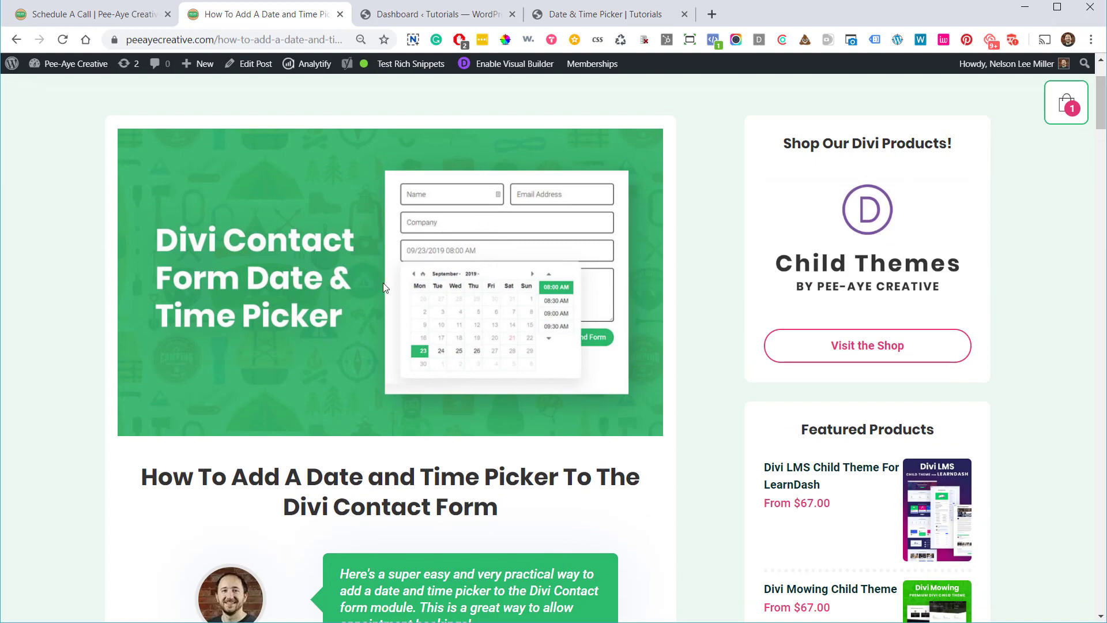
{"action": "scroll", "coordinate": [375, 305], "scroll_direction": "down", "scroll_amount": 9}
{"action": "scroll", "coordinate": [375, 309], "scroll_direction": "down", "scroll_amount": 7}
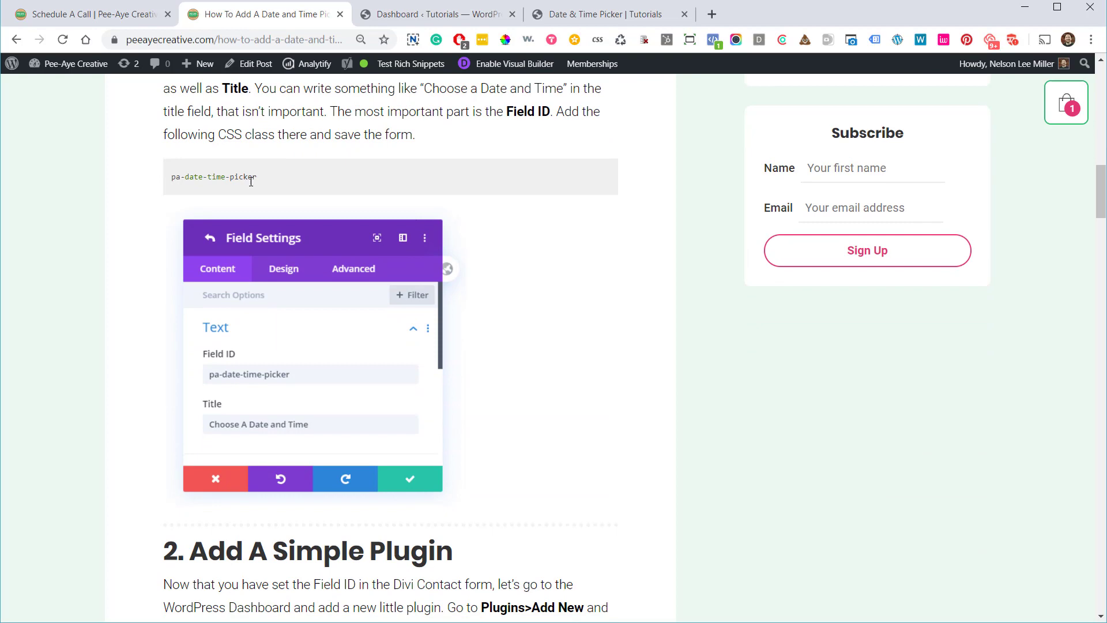
{"action": "scroll", "coordinate": [240, 185], "scroll_direction": "down", "scroll_amount": 3}
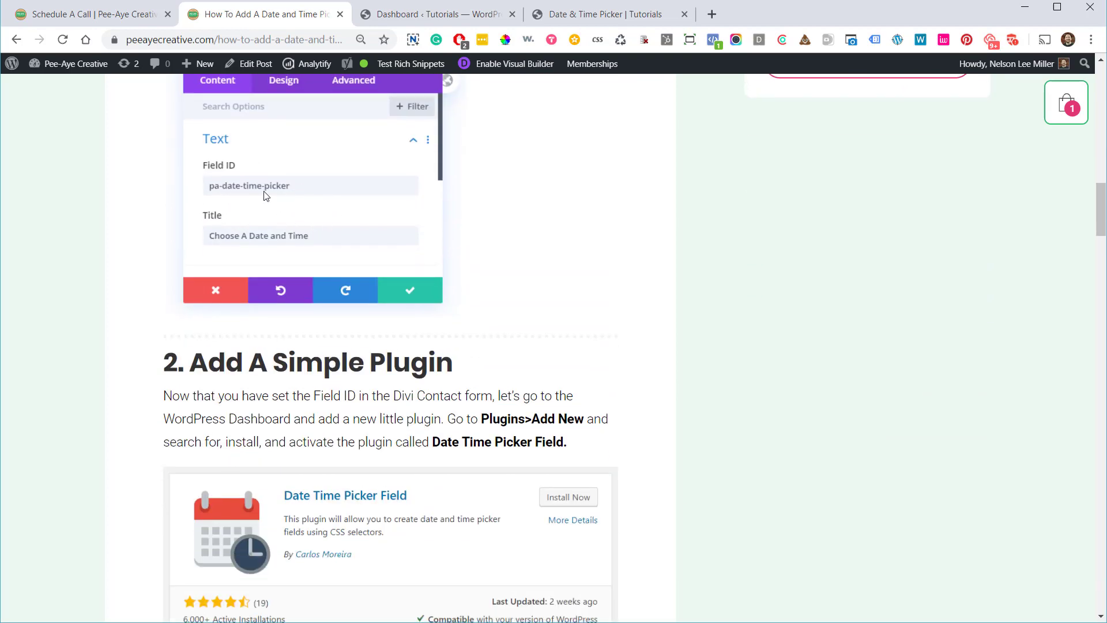
{"action": "scroll", "coordinate": [317, 236], "scroll_direction": "down", "scroll_amount": 4}
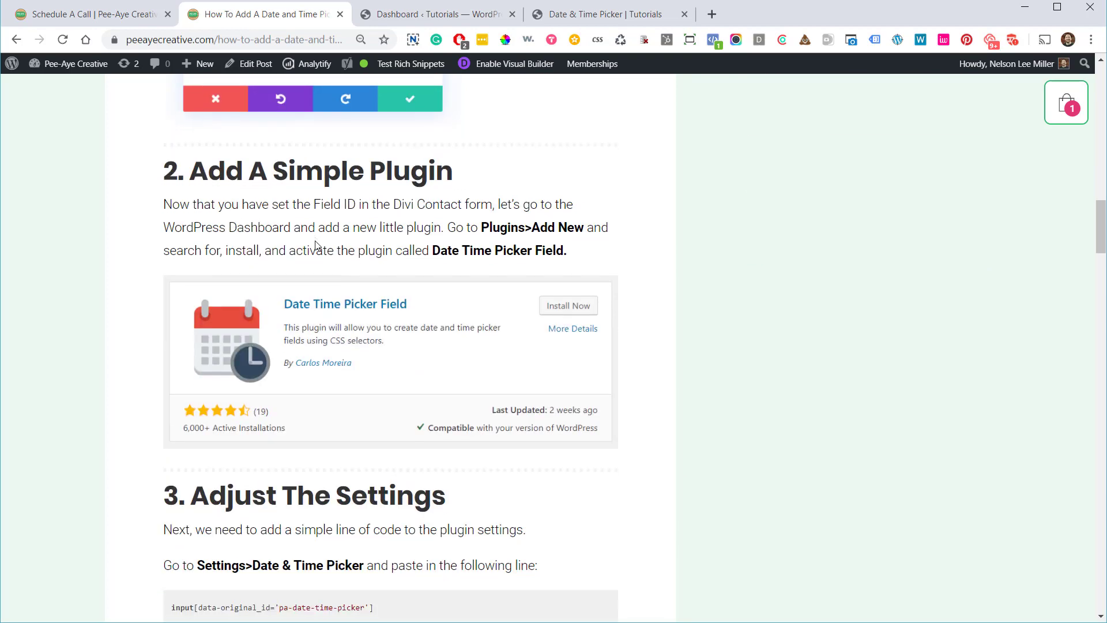
{"action": "scroll", "coordinate": [298, 261], "scroll_direction": "up", "scroll_amount": 1}
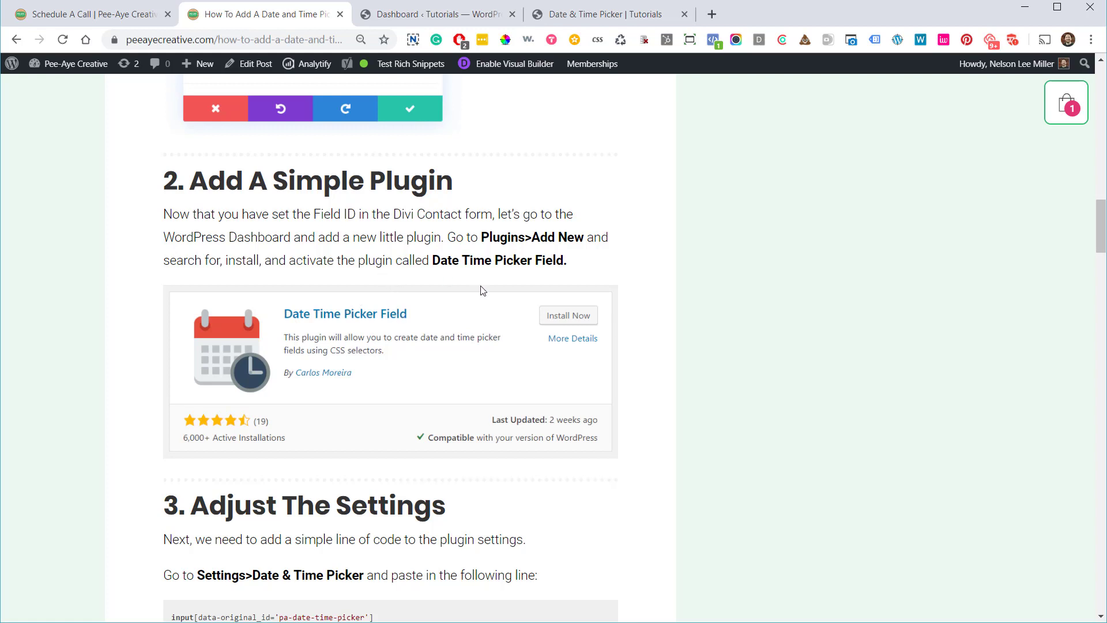
{"action": "scroll", "coordinate": [477, 306], "scroll_direction": "down", "scroll_amount": 1}
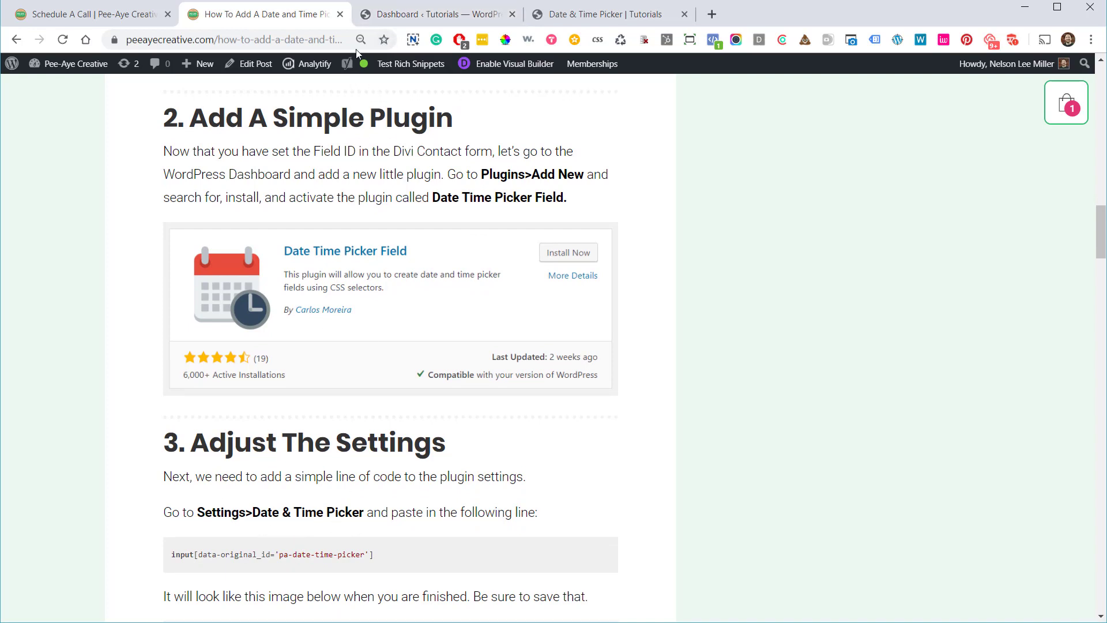
Open the Date & Time Picker settings page from the WordPress admin Settings menu
{"action": "left_click", "coordinate": [396, 11]}
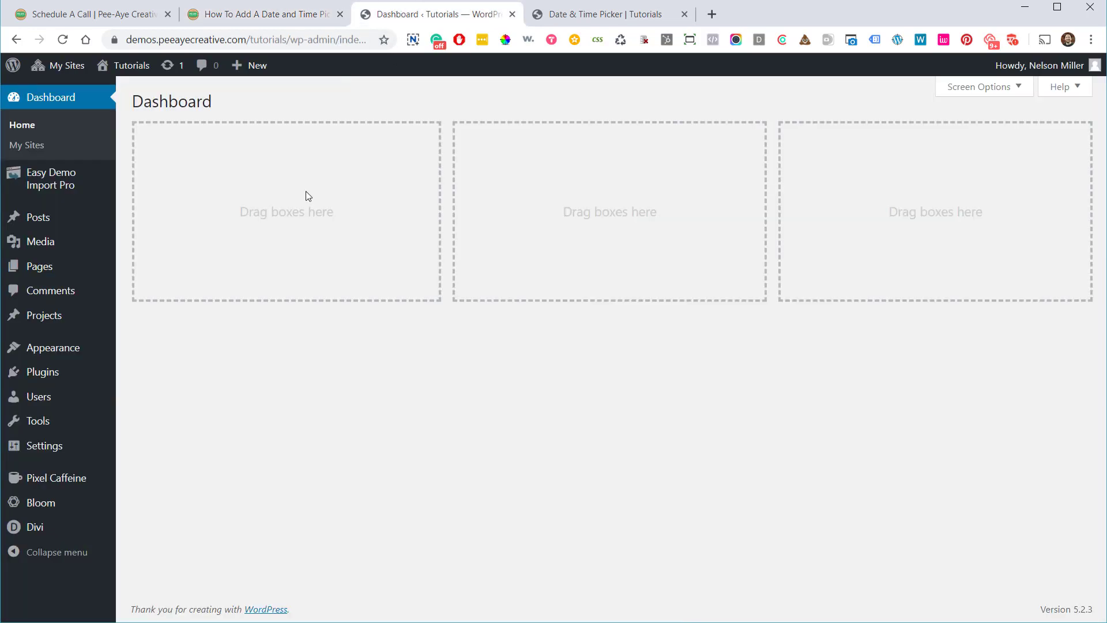
{"action": "mouse_move", "coordinate": [48, 451]}
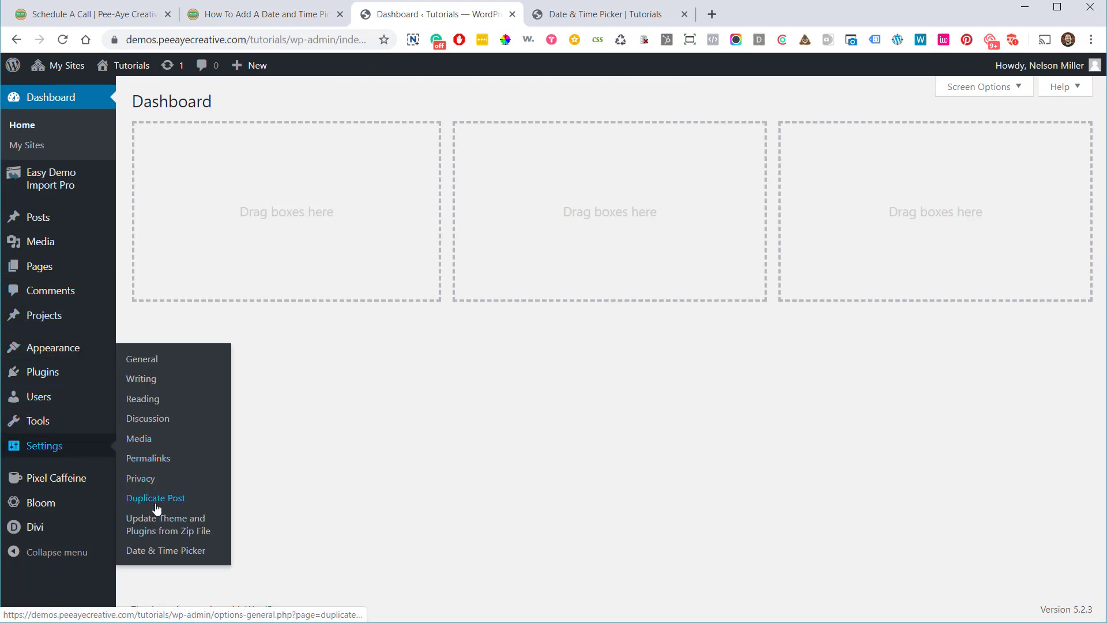
{"action": "left_click", "coordinate": [155, 551]}
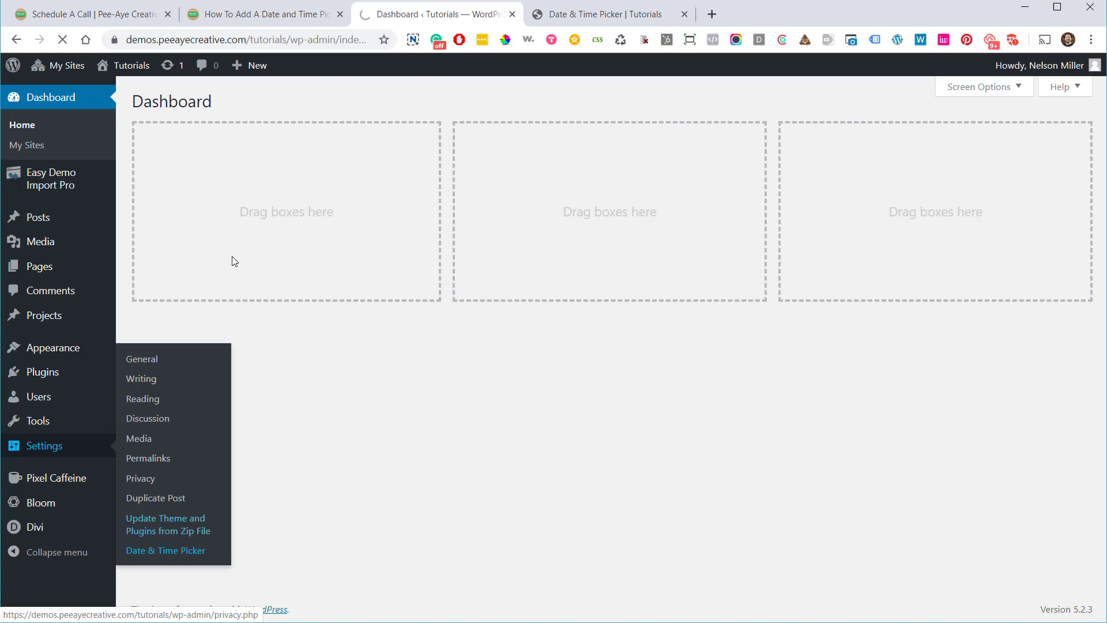
Select the CSS selector code line in the tutorial's step 3, then return to the plugin settings
{"action": "left_click", "coordinate": [227, 16]}
{"action": "scroll", "coordinate": [291, 392], "scroll_direction": "down", "scroll_amount": 3}
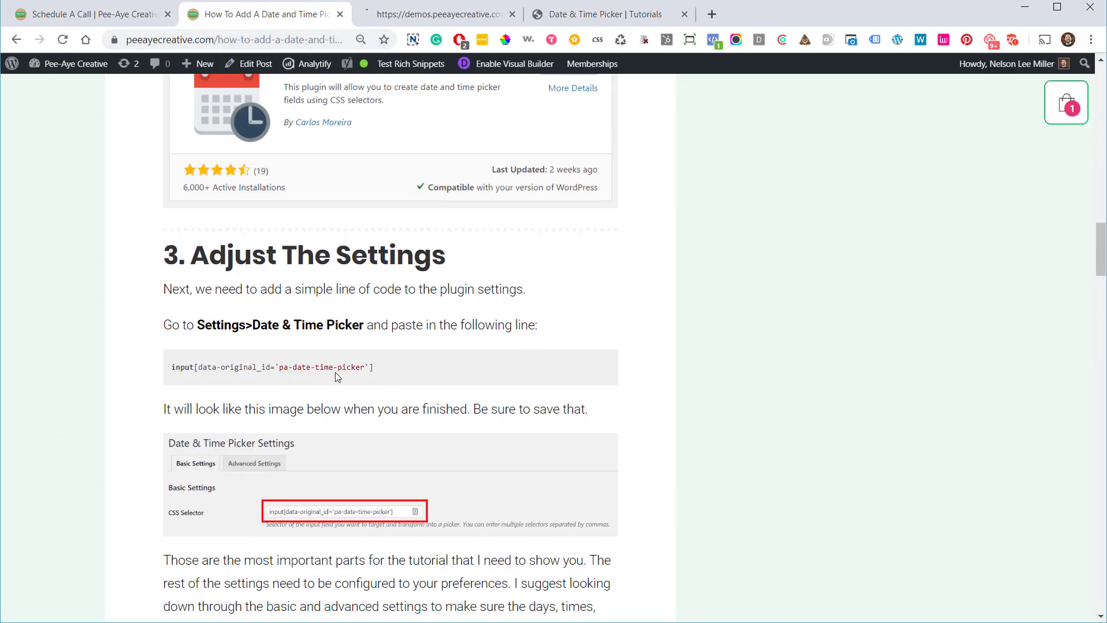
{"action": "triple_click", "coordinate": [236, 371]}
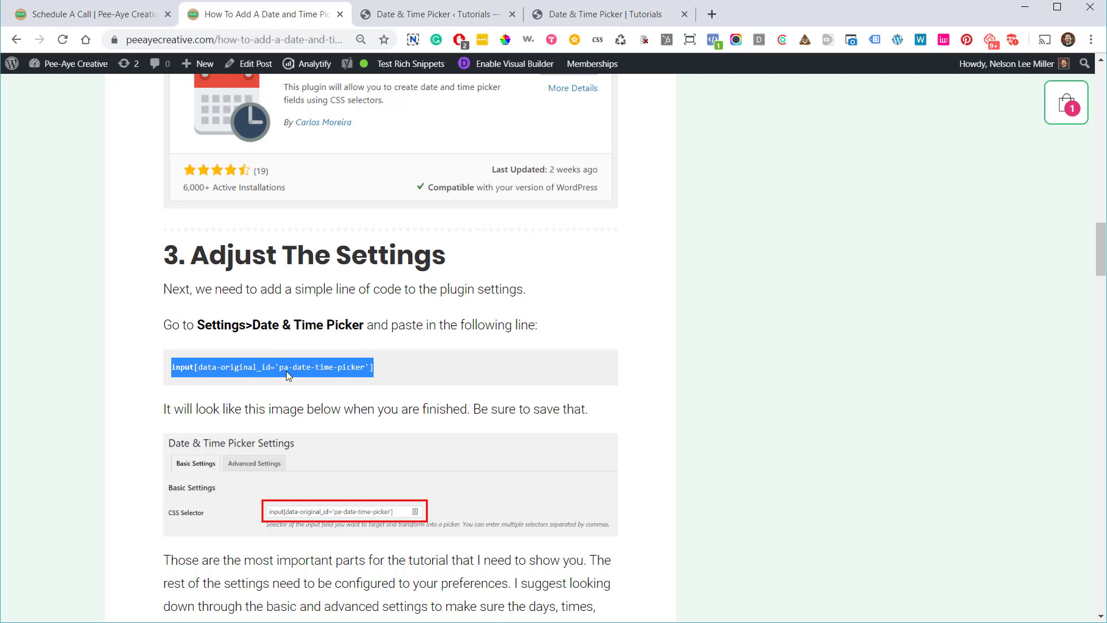
{"action": "left_click", "coordinate": [429, 14]}
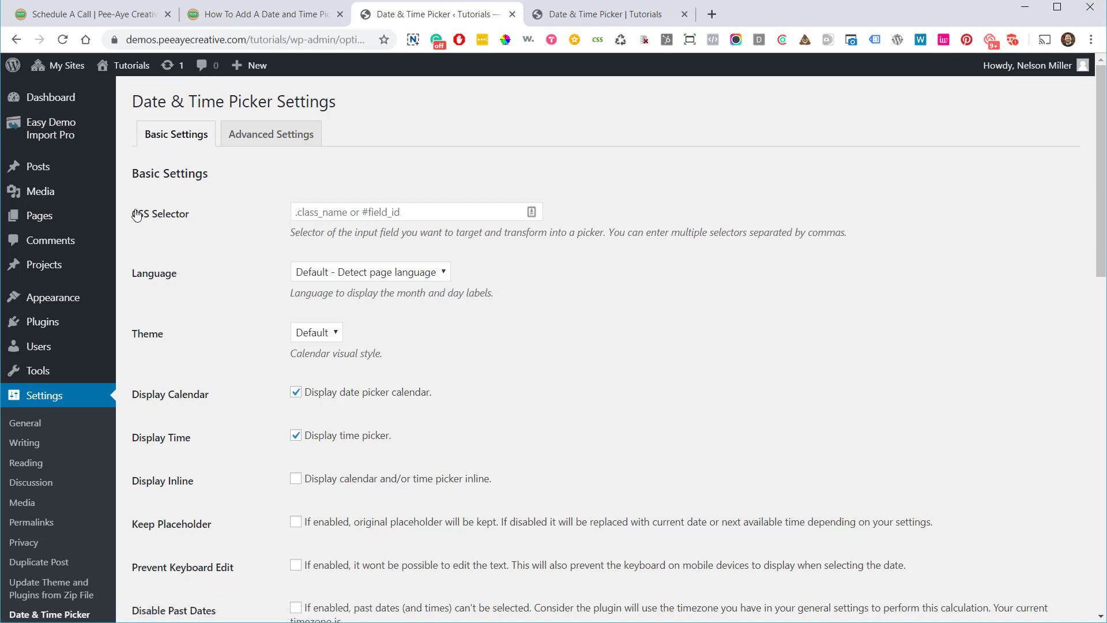
Enter the pa-date-time-picker CSS selector in the picker settings
{"action": "left_click", "coordinate": [317, 212]}
{"action": "key", "text": "Down"}
{"action": "key", "text": "Return"}
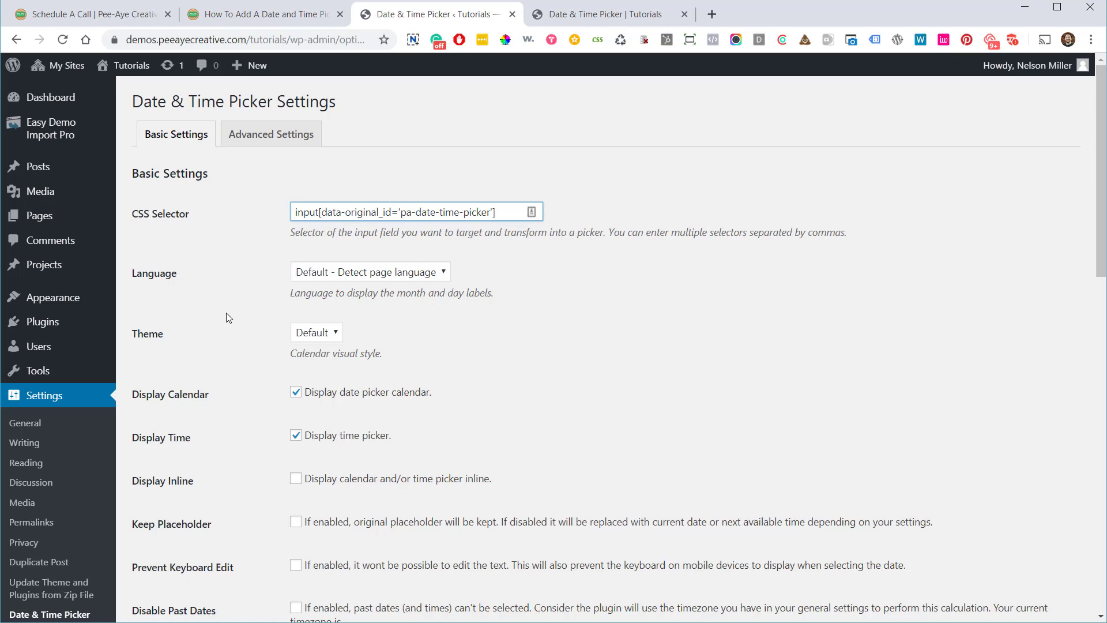
{"action": "scroll", "coordinate": [248, 334], "scroll_direction": "down", "scroll_amount": 3}
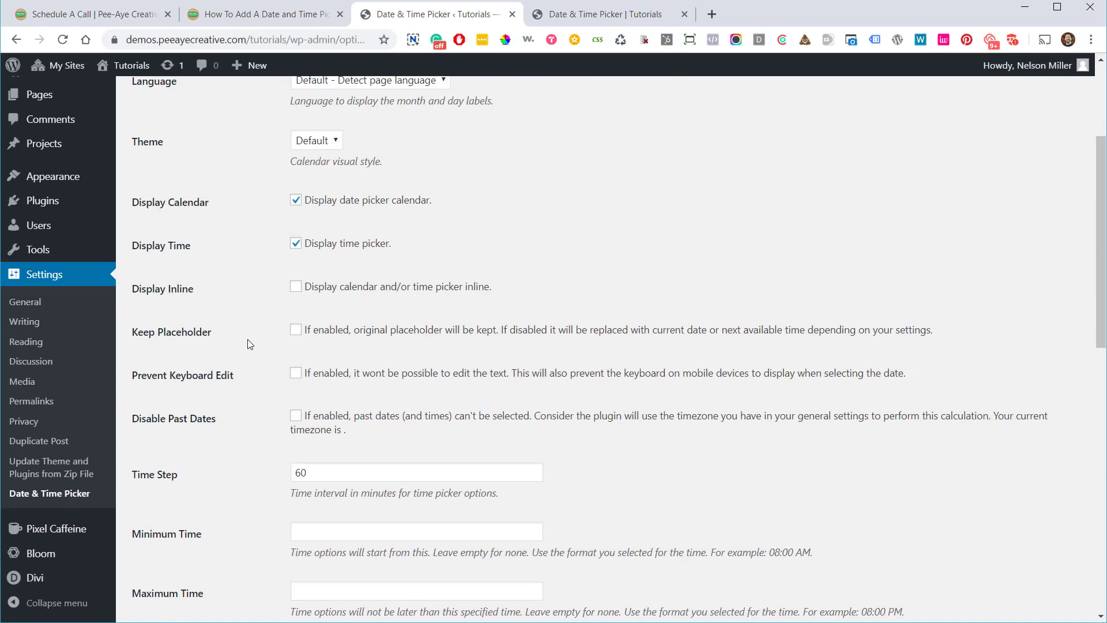
{"action": "scroll", "coordinate": [248, 344], "scroll_direction": "down", "scroll_amount": 2}
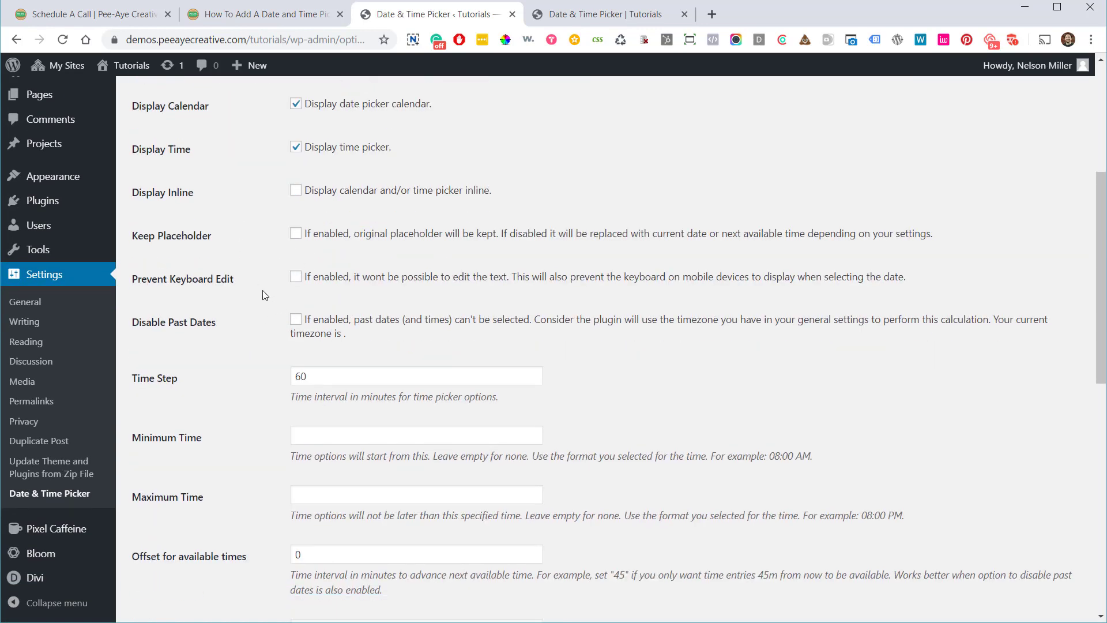
Set Time Step to 30, with minimum time 08:00 AM and maximum time 08:00 PM
{"action": "left_click", "coordinate": [303, 375]}
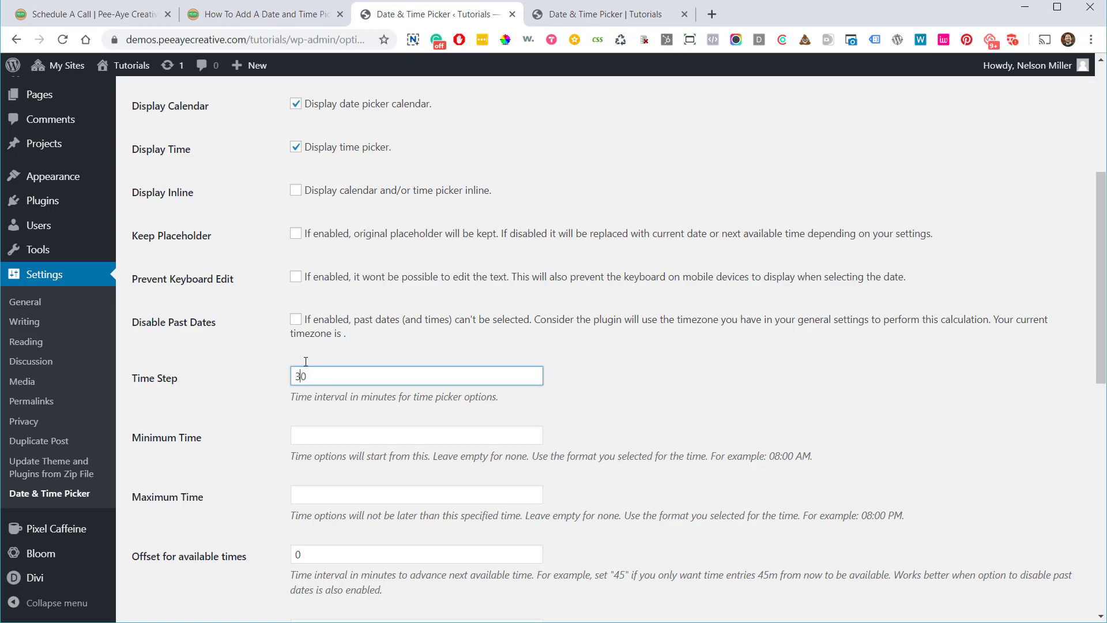
{"action": "scroll", "coordinate": [240, 432], "scroll_direction": "down", "scroll_amount": 3}
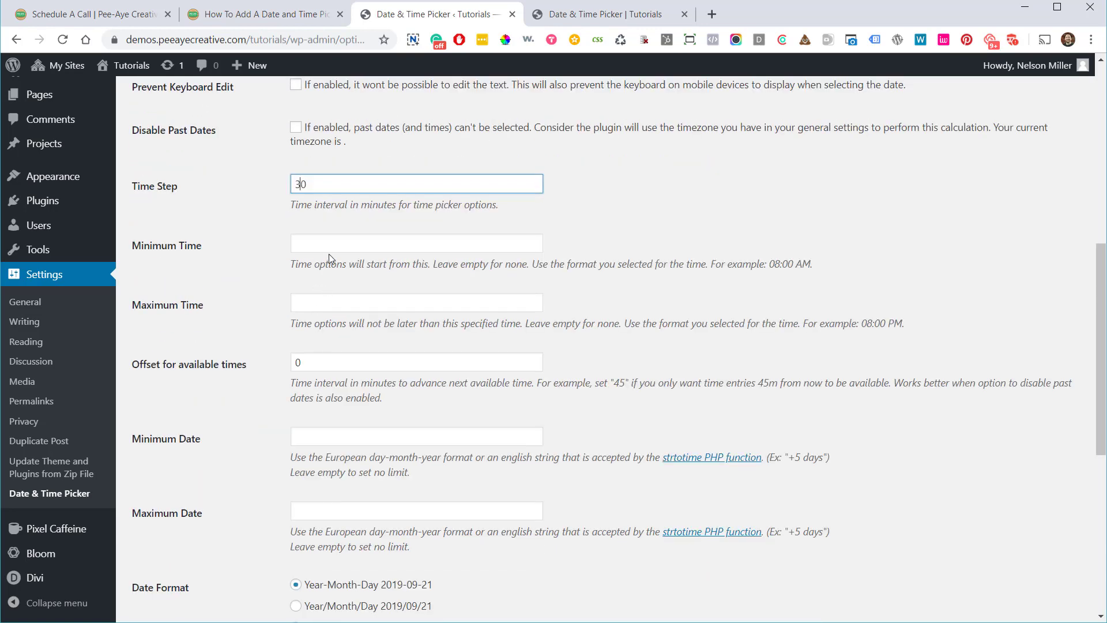
{"action": "left_click", "coordinate": [317, 244]}
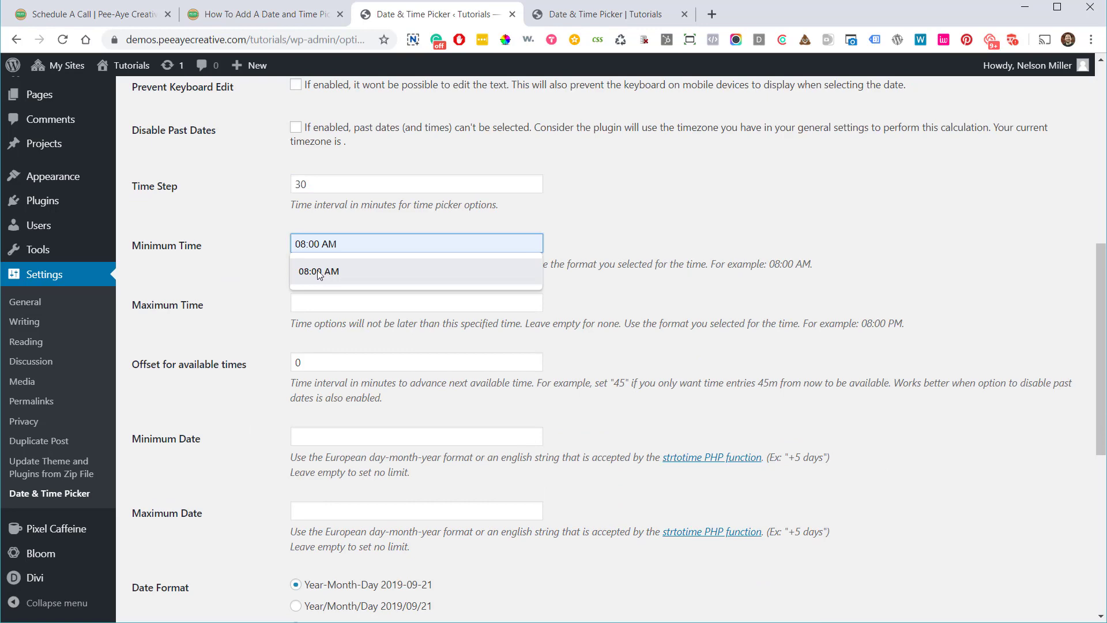
{"action": "left_click", "coordinate": [317, 271]}
{"action": "left_click", "coordinate": [454, 301]}
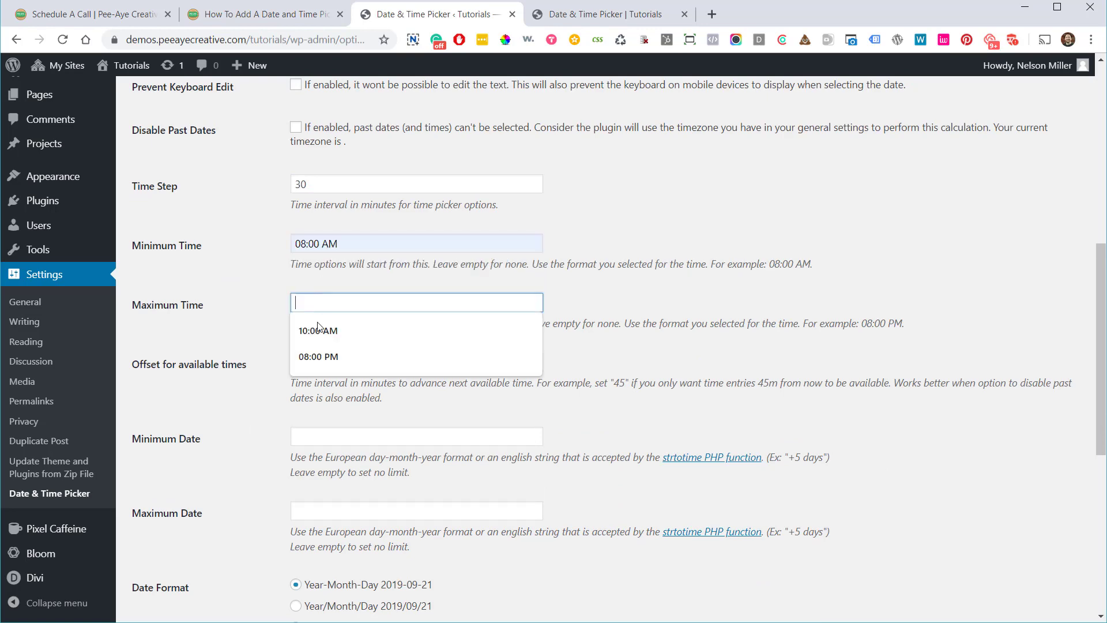
{"action": "left_click", "coordinate": [312, 362]}
Choose the Month/Day/Year date format and save the basic settings
{"action": "scroll", "coordinate": [173, 378], "scroll_direction": "down", "scroll_amount": 5}
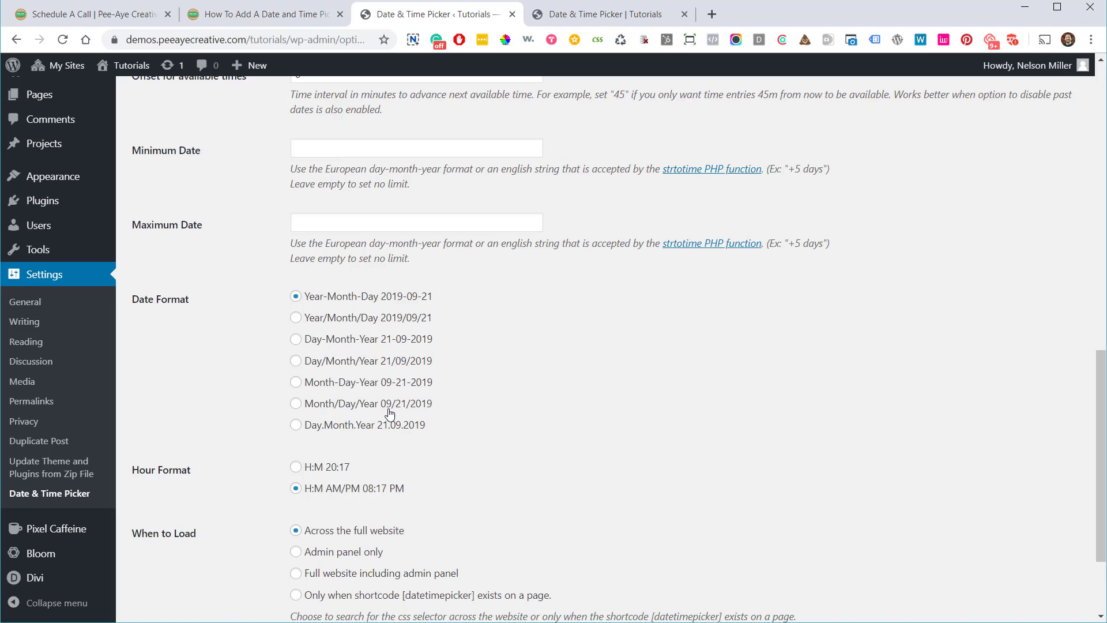
{"action": "left_click", "coordinate": [413, 406]}
{"action": "scroll", "coordinate": [426, 474], "scroll_direction": "down", "scroll_amount": 1}
{"action": "scroll", "coordinate": [420, 475], "scroll_direction": "down", "scroll_amount": 2}
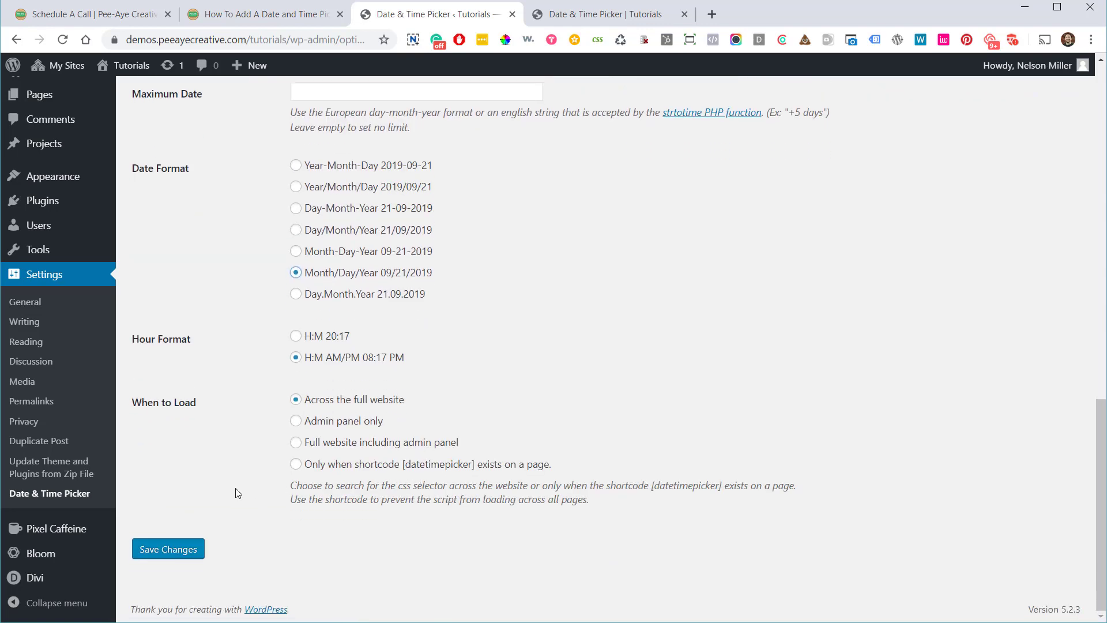
{"action": "left_click", "coordinate": [176, 549]}
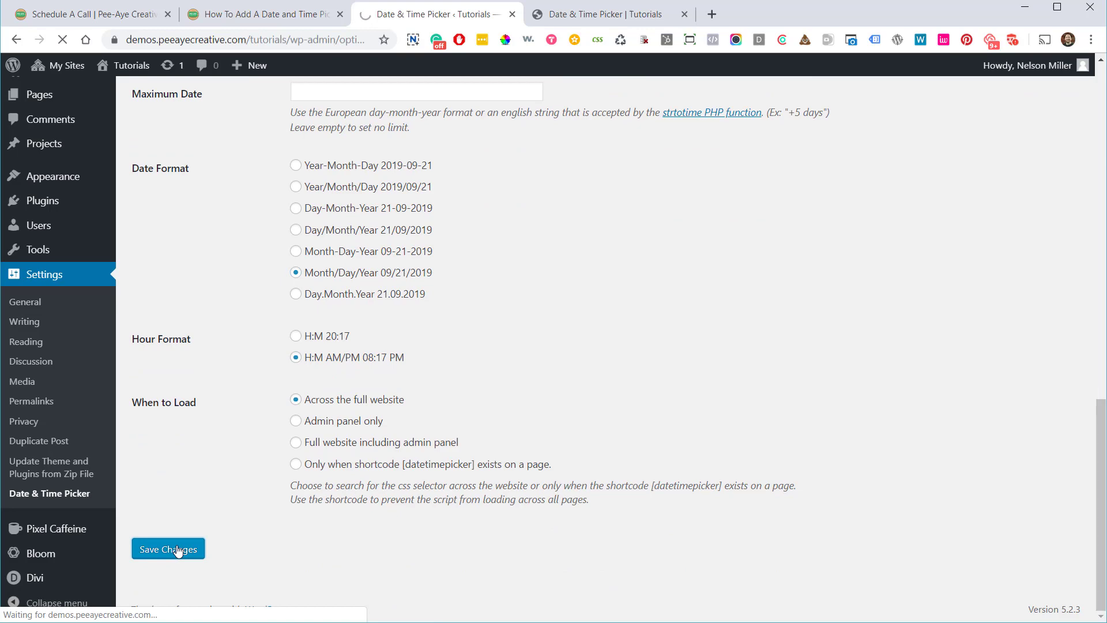
In Advanced Settings, disable Saturday and Sunday under Disable Week Days and save
{"action": "scroll", "coordinate": [216, 397], "scroll_direction": "up", "scroll_amount": 15}
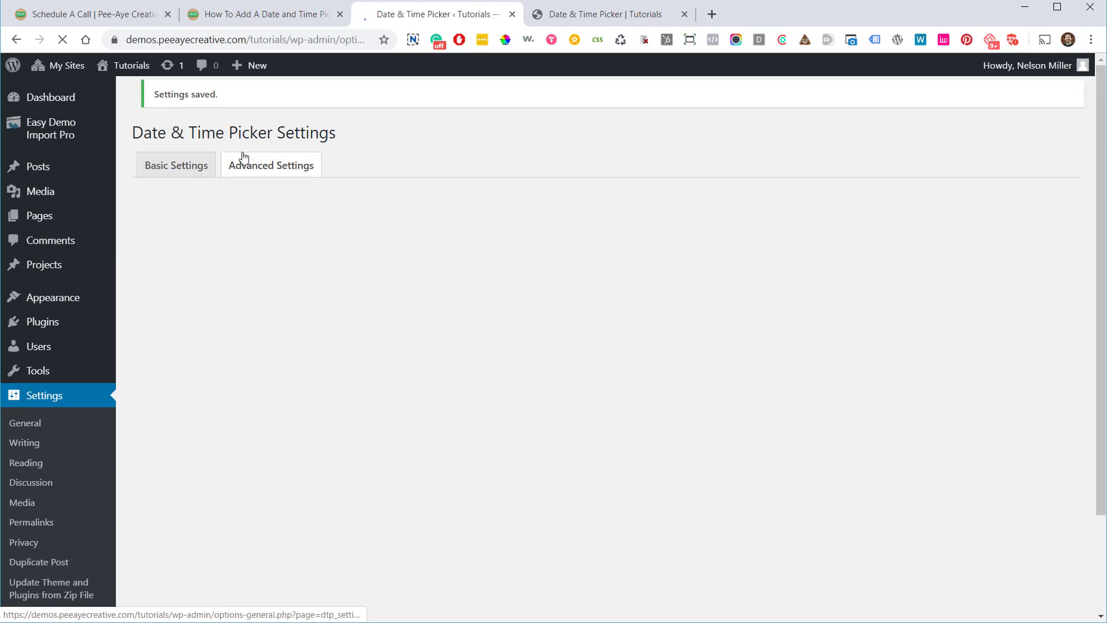
{"action": "left_click", "coordinate": [245, 183]}
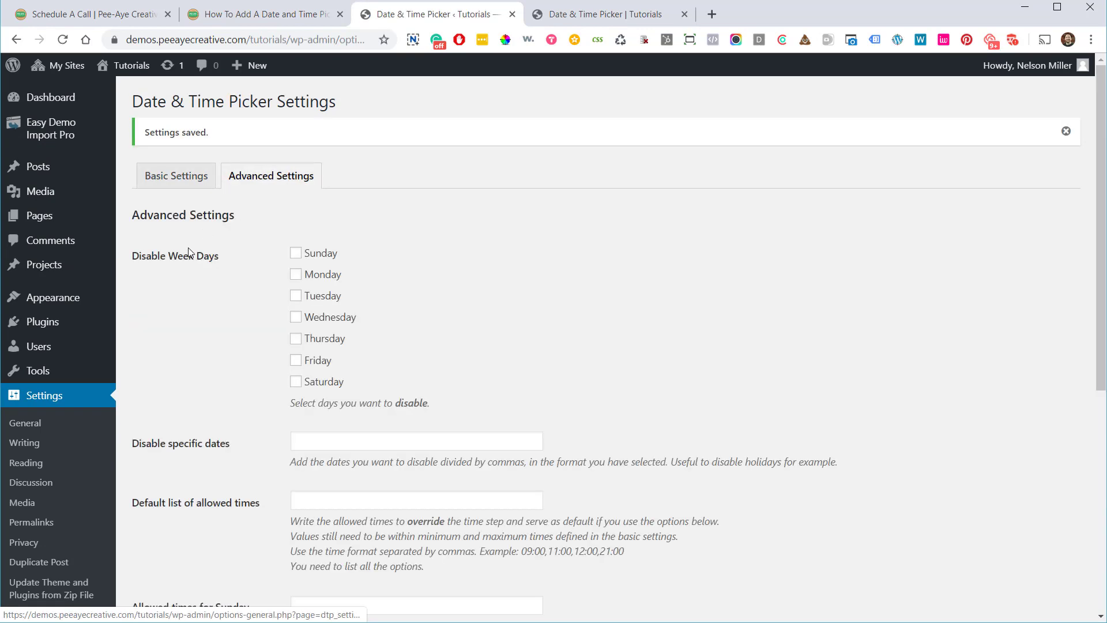
{"action": "scroll", "coordinate": [183, 261], "scroll_direction": "down", "scroll_amount": 2}
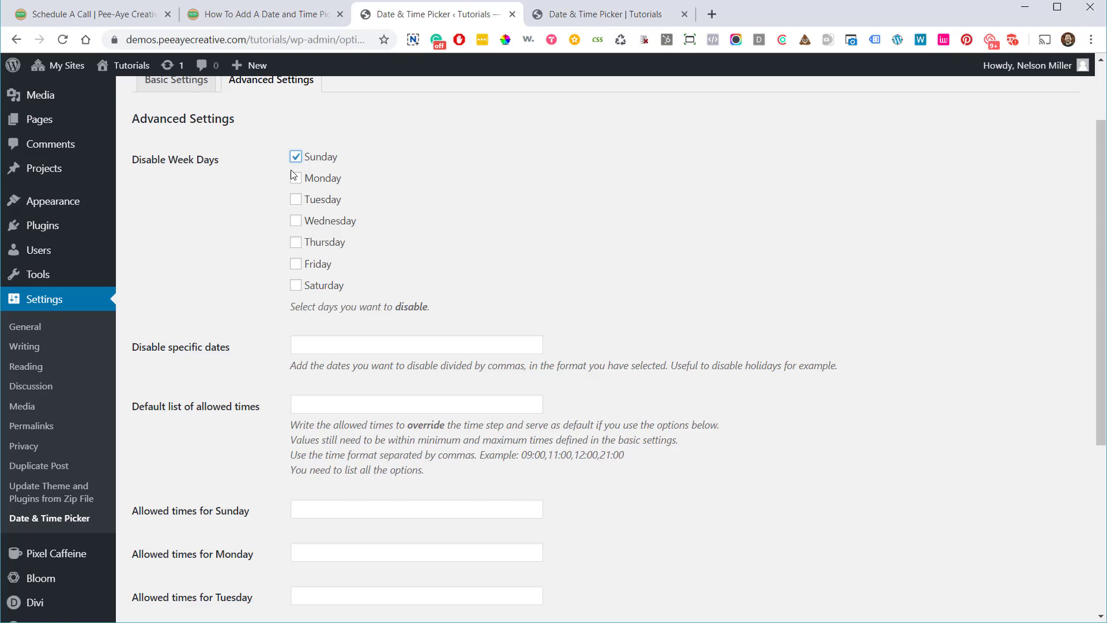
{"action": "left_click", "coordinate": [296, 285]}
{"action": "scroll", "coordinate": [202, 328], "scroll_direction": "down", "scroll_amount": 2}
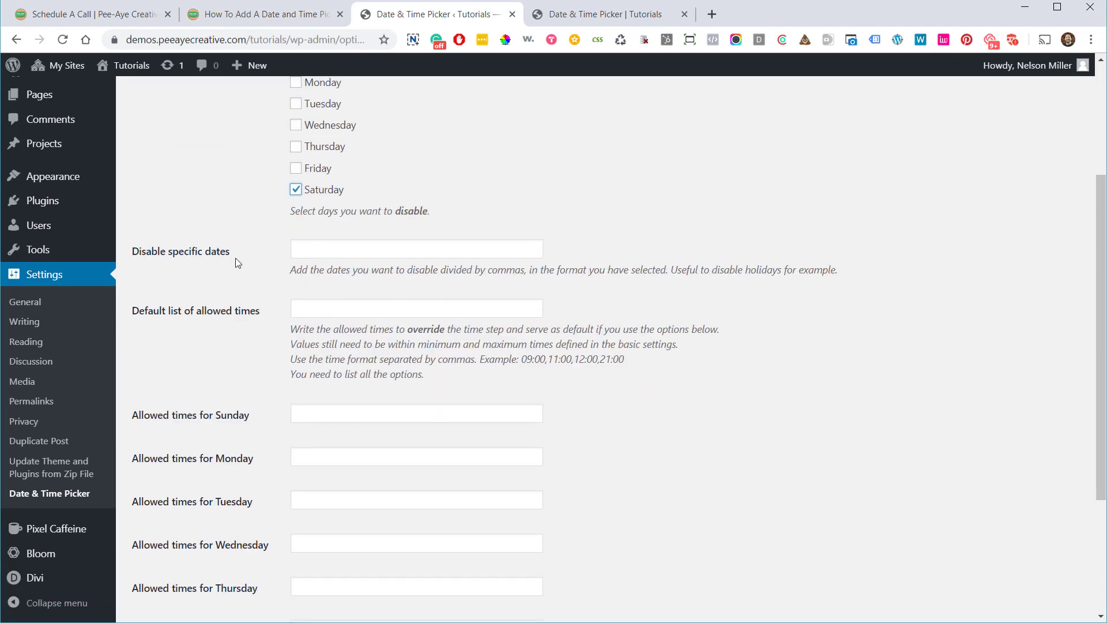
{"action": "scroll", "coordinate": [349, 252], "scroll_direction": "down", "scroll_amount": 2}
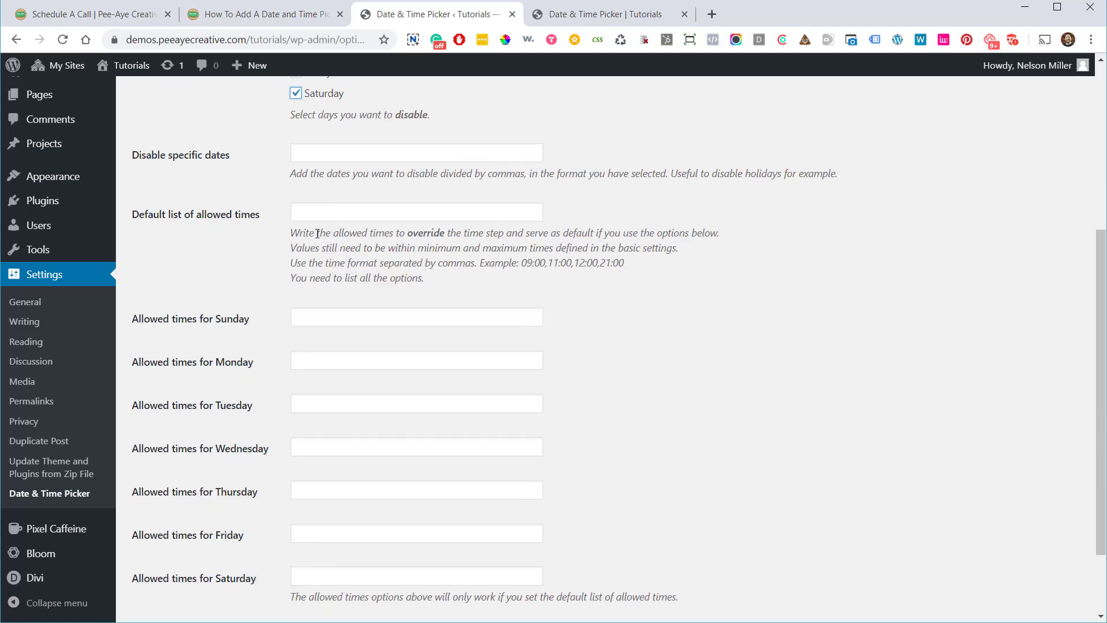
{"action": "scroll", "coordinate": [265, 365], "scroll_direction": "down", "scroll_amount": 1}
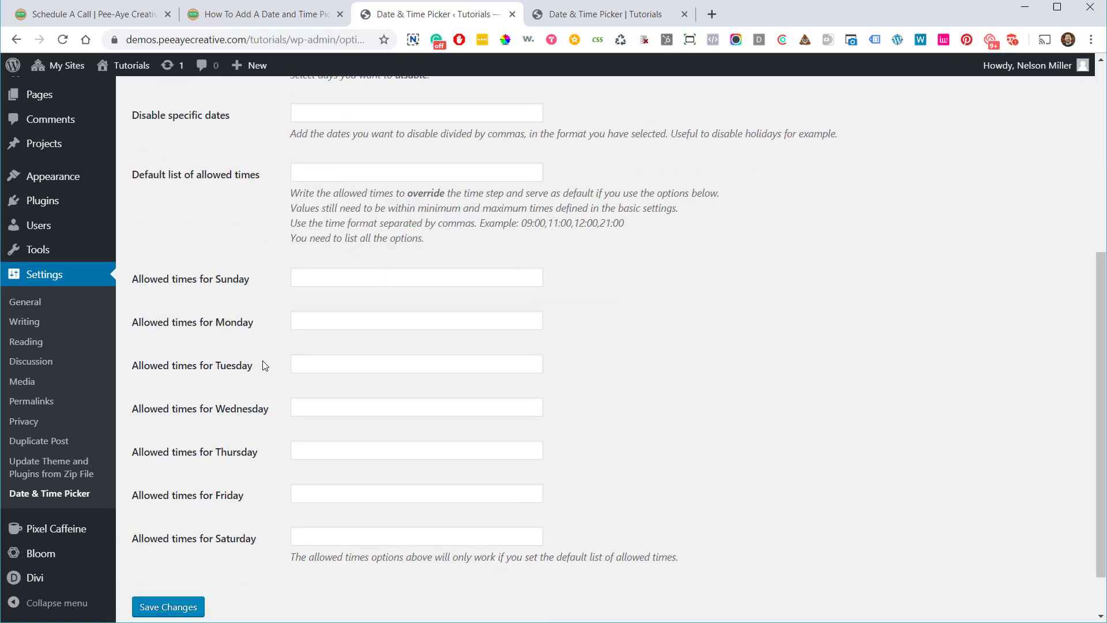
{"action": "scroll", "coordinate": [264, 366], "scroll_direction": "down", "scroll_amount": 1}
{"action": "left_click", "coordinate": [173, 549]}
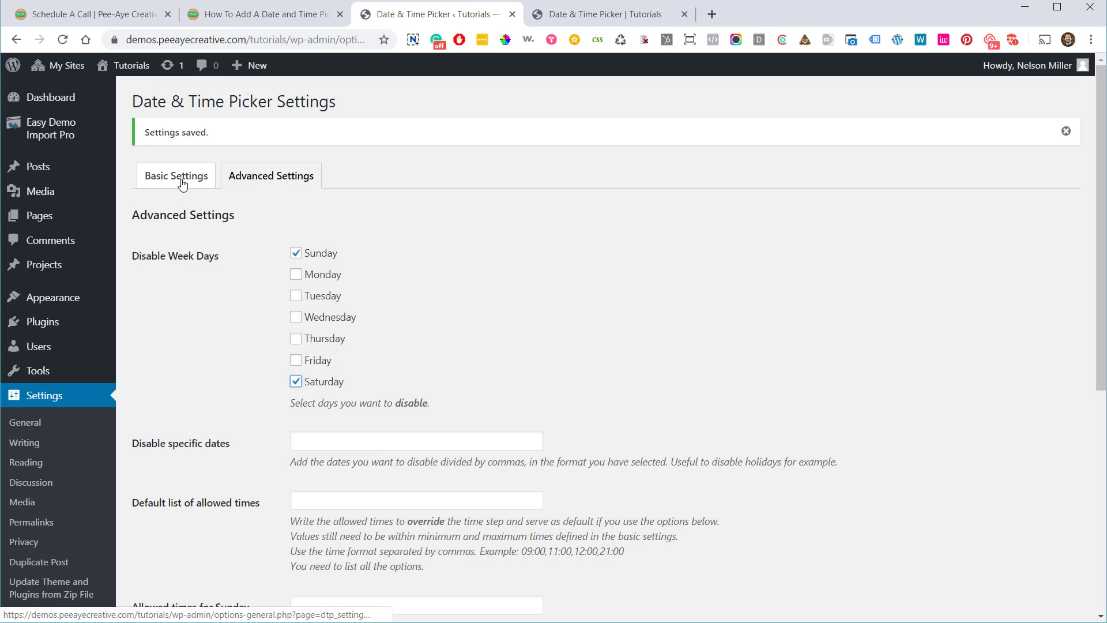
Exit the Visual Builder on the contact form page and scroll down to the live form
{"action": "left_click", "coordinate": [569, 17]}
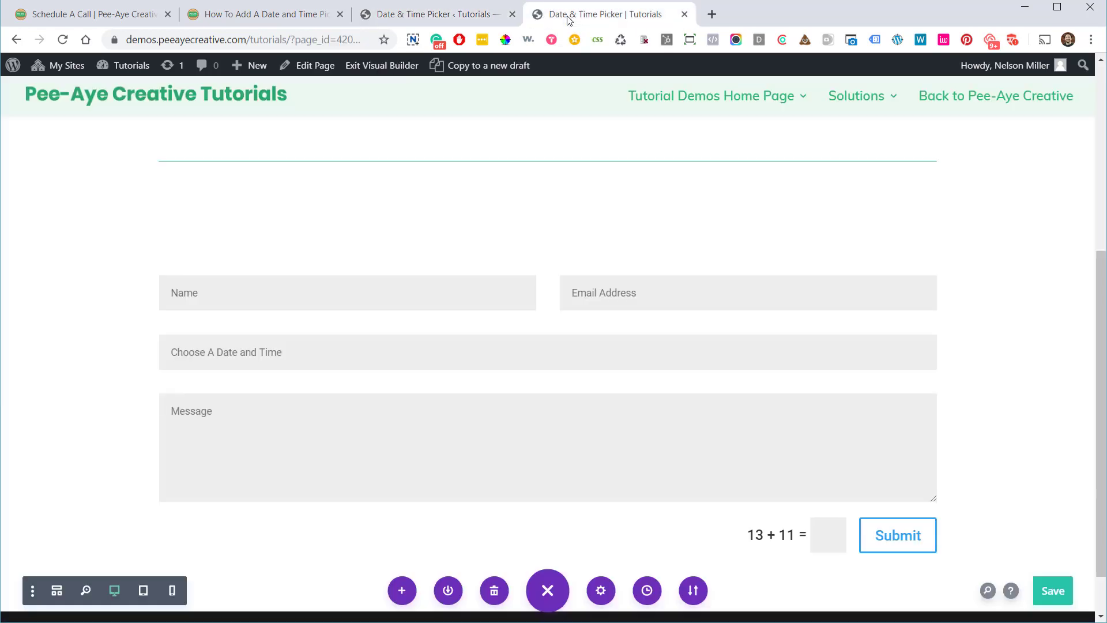
{"action": "left_click", "coordinate": [369, 68]}
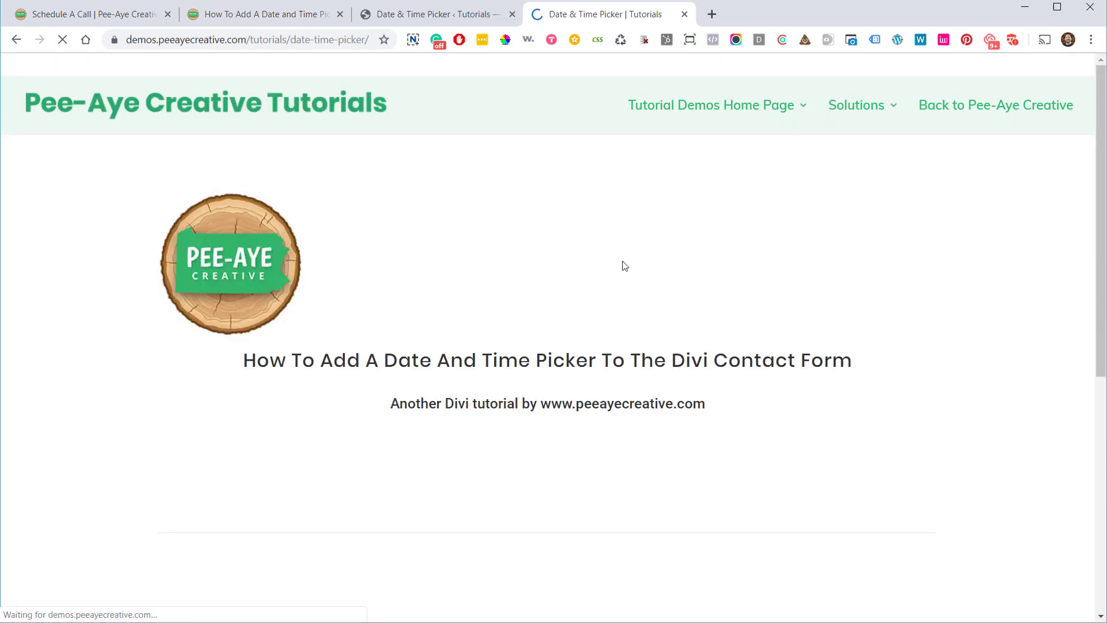
{"action": "scroll", "coordinate": [637, 323], "scroll_direction": "down", "scroll_amount": 7}
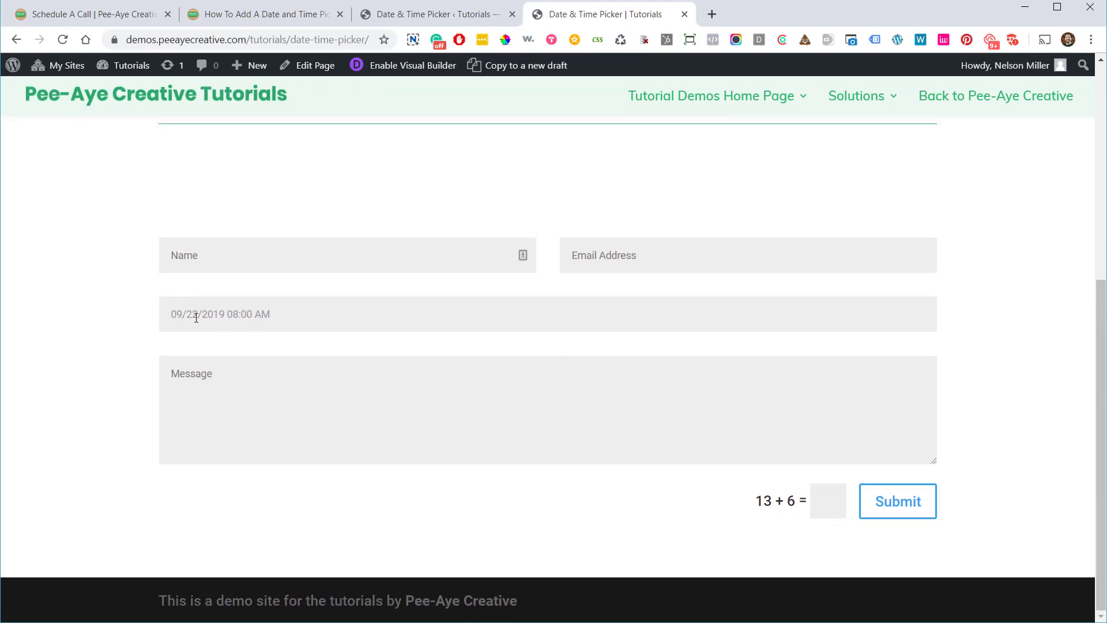
Pick the 25th at 09:00 AM in the date picker and type 'My comment' in Message
{"action": "left_click", "coordinate": [247, 315]}
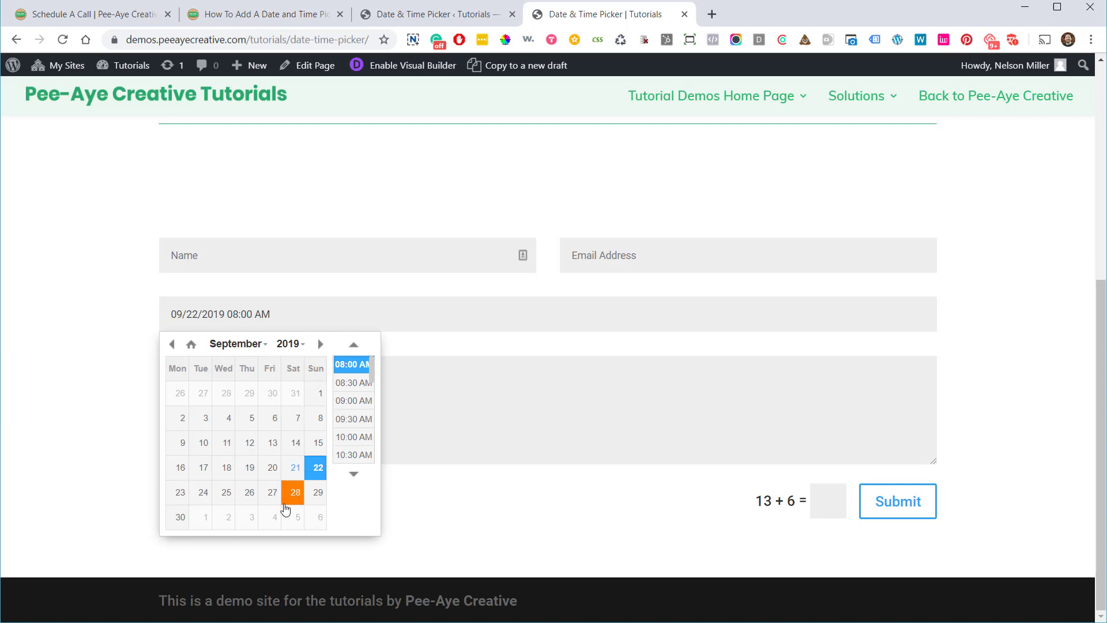
{"action": "left_click", "coordinate": [226, 491]}
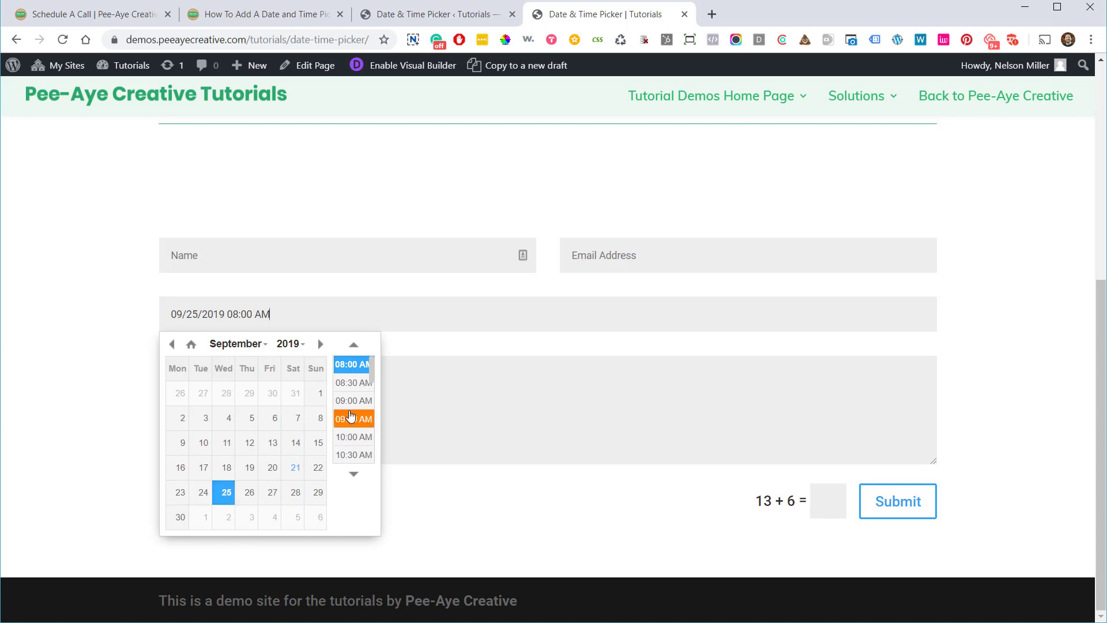
{"action": "left_click", "coordinate": [351, 406]}
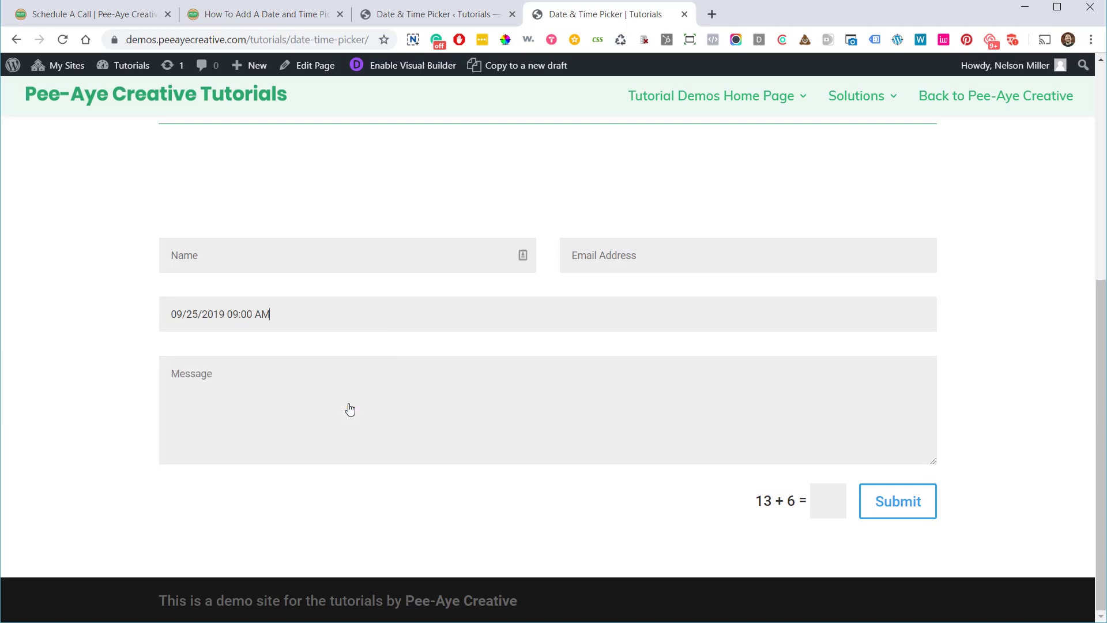
{"action": "left_click", "coordinate": [292, 404]}
{"action": "type", "text": "My comments"}
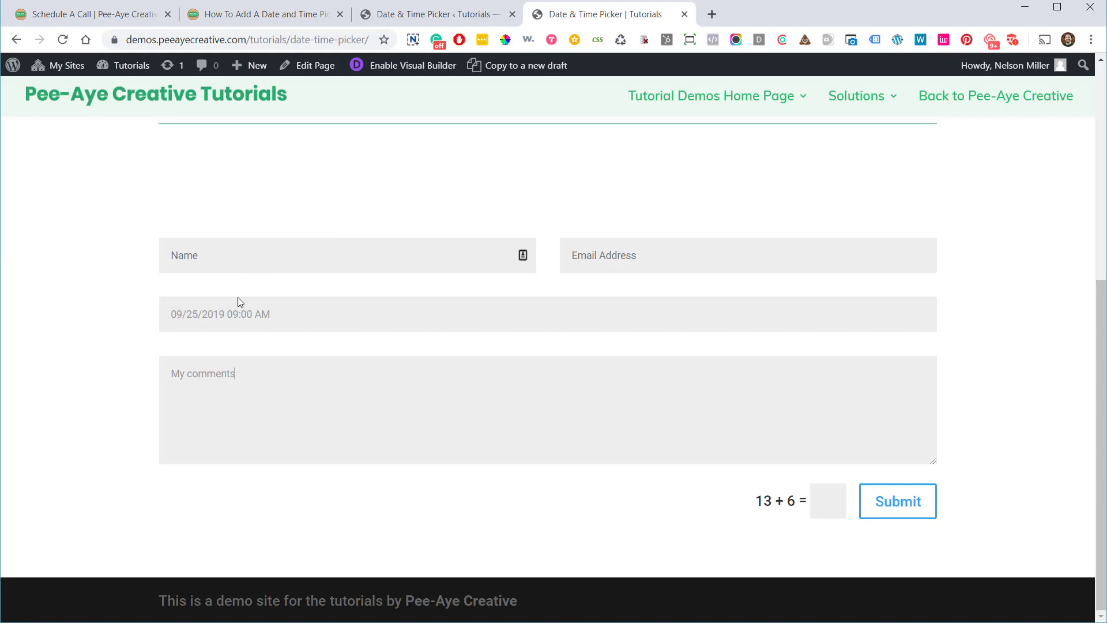
Reopen and close the date picker twice, then go to the Schedule A Call page
{"action": "left_click", "coordinate": [266, 314]}
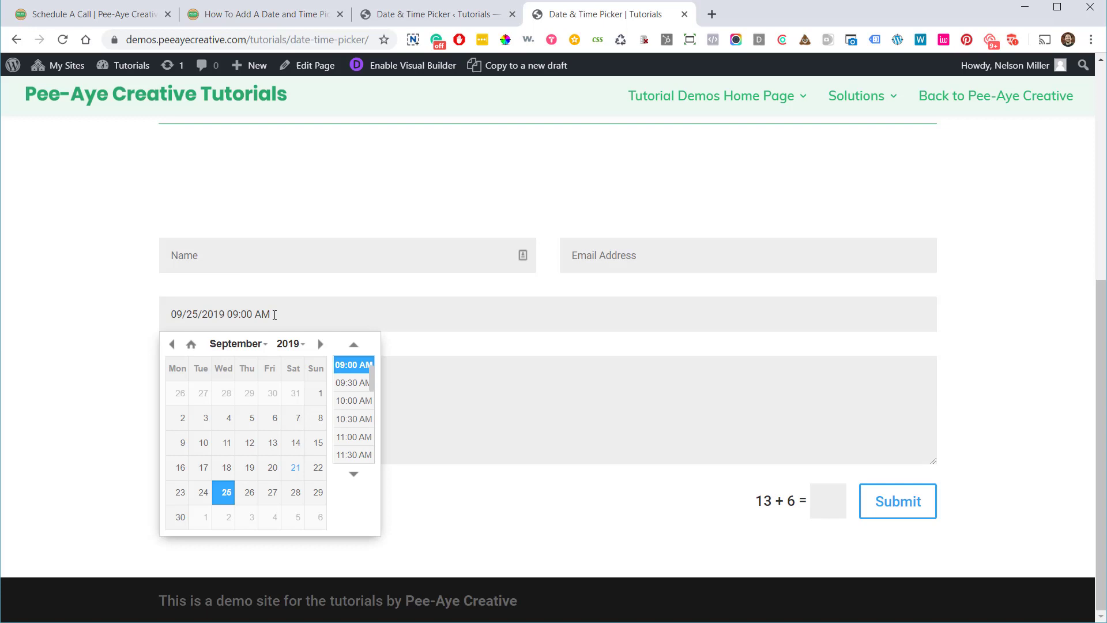
{"action": "left_click", "coordinate": [137, 312]}
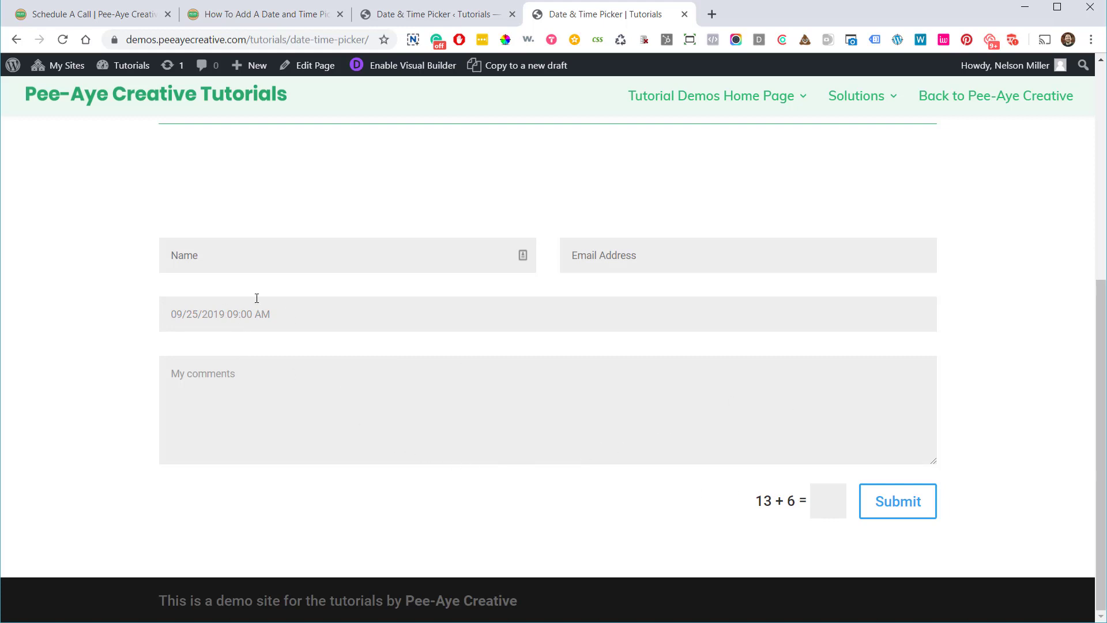
{"action": "left_click", "coordinate": [281, 311]}
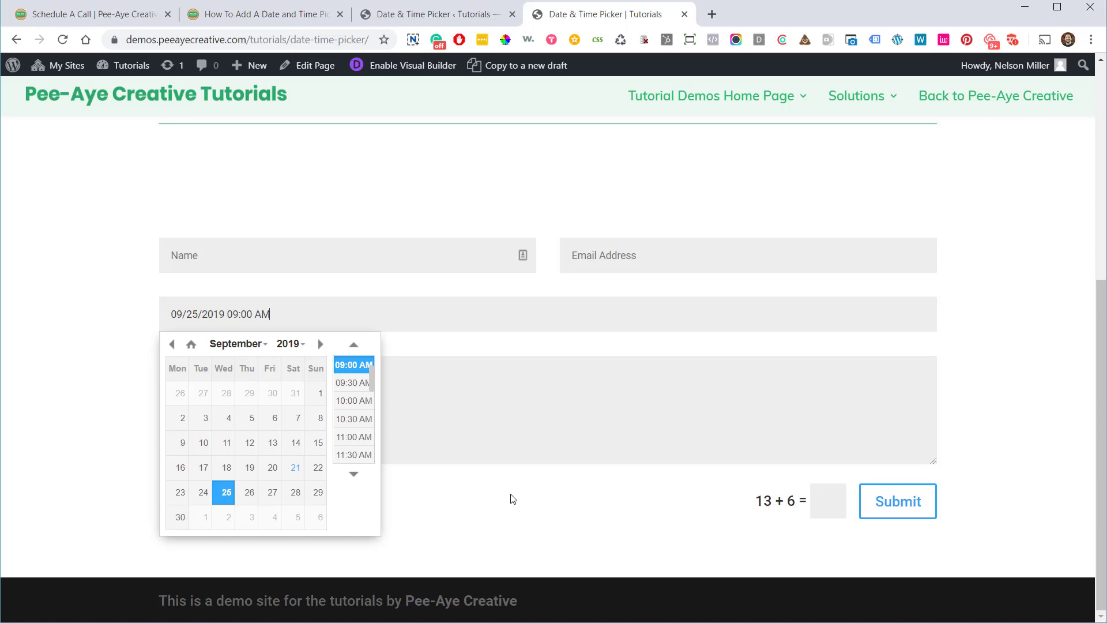
{"action": "left_click", "coordinate": [493, 445]}
{"action": "left_click", "coordinate": [98, 17]}
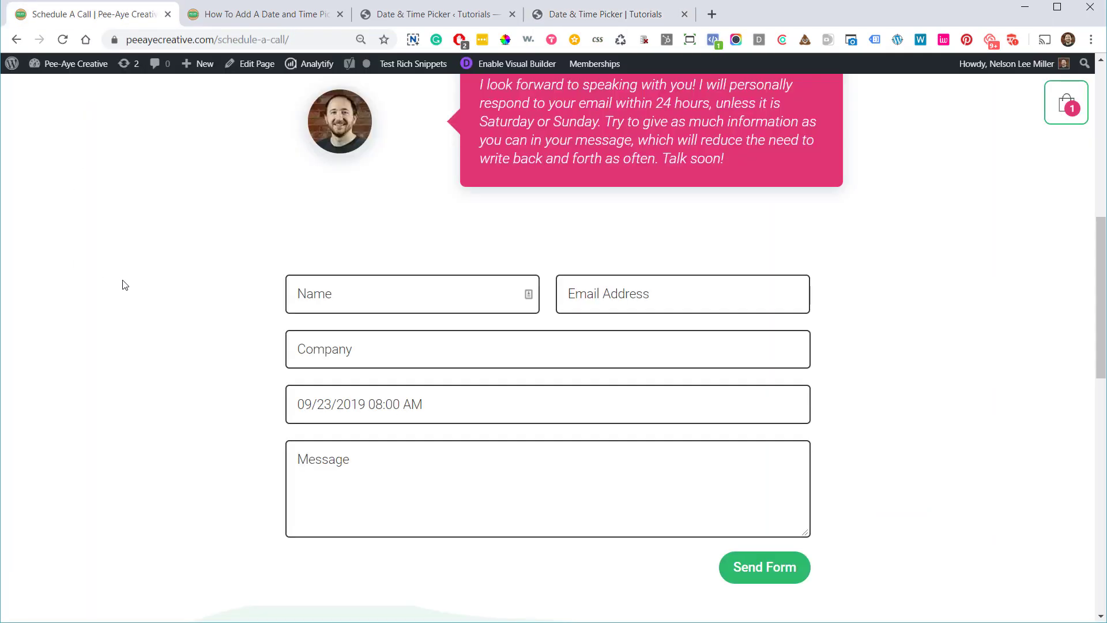
Scroll down to the Schedule A Call form and open its date and time picker popup
{"action": "scroll", "coordinate": [118, 285], "scroll_direction": "up", "scroll_amount": 3}
{"action": "scroll", "coordinate": [115, 288], "scroll_direction": "up", "scroll_amount": 5}
{"action": "scroll", "coordinate": [266, 306], "scroll_direction": "down", "scroll_amount": 7}
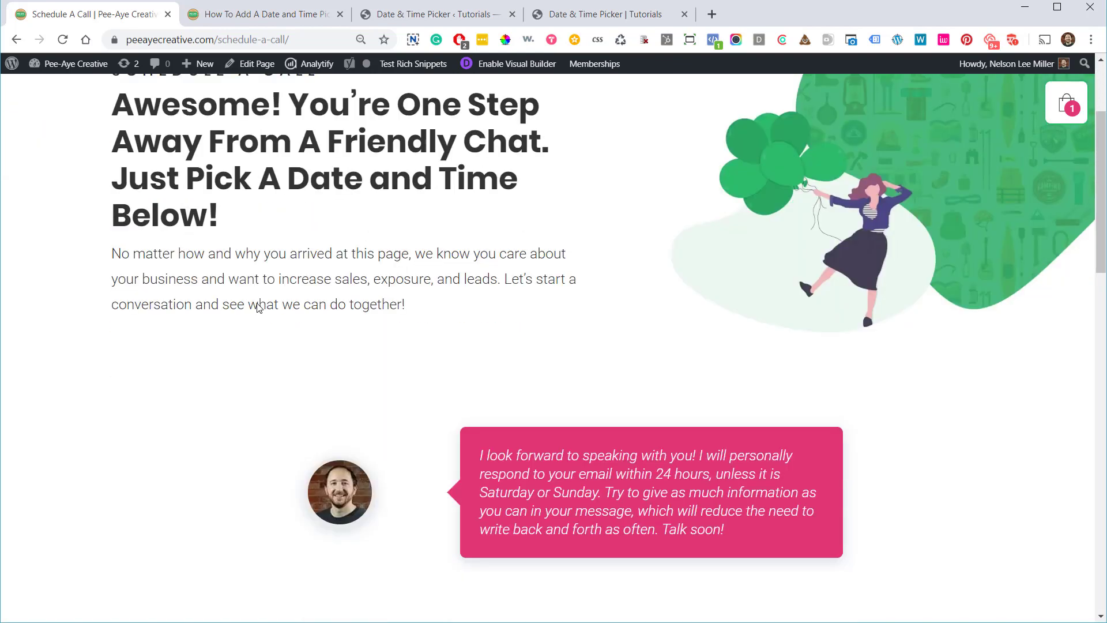
{"action": "scroll", "coordinate": [236, 305], "scroll_direction": "down", "scroll_amount": 3}
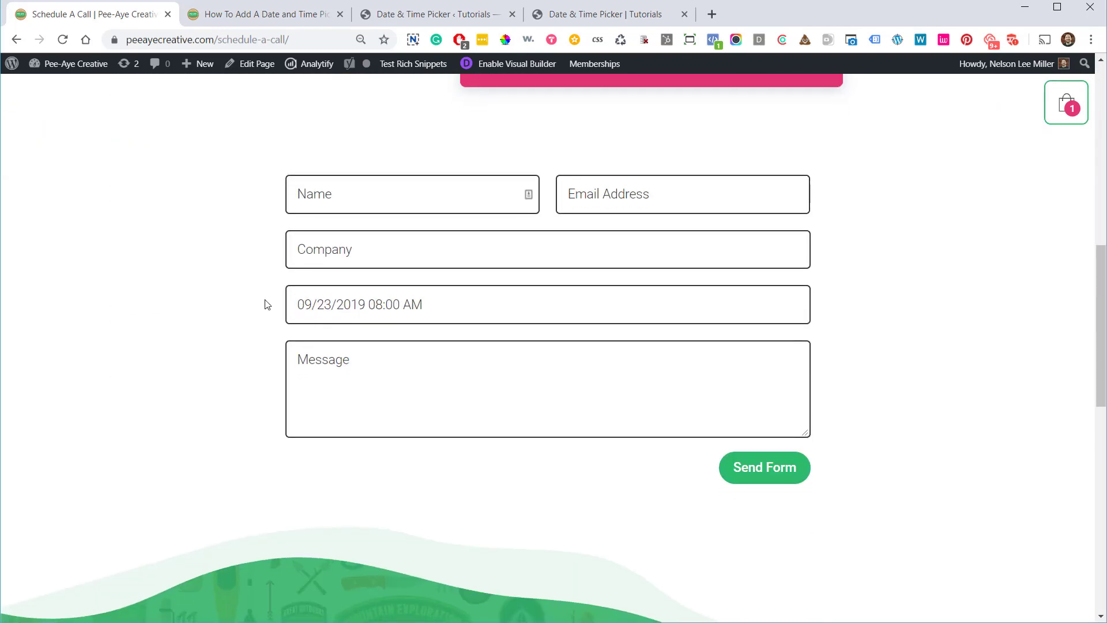
{"action": "scroll", "coordinate": [259, 300], "scroll_direction": "up", "scroll_amount": 10}
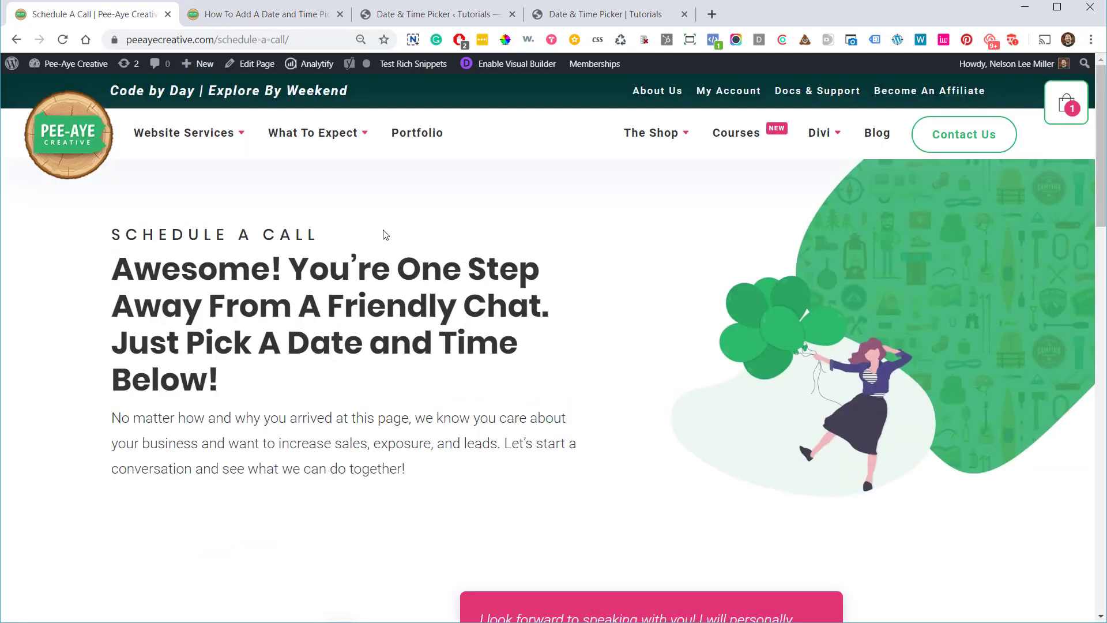
{"action": "scroll", "coordinate": [611, 289], "scroll_direction": "down", "scroll_amount": 12}
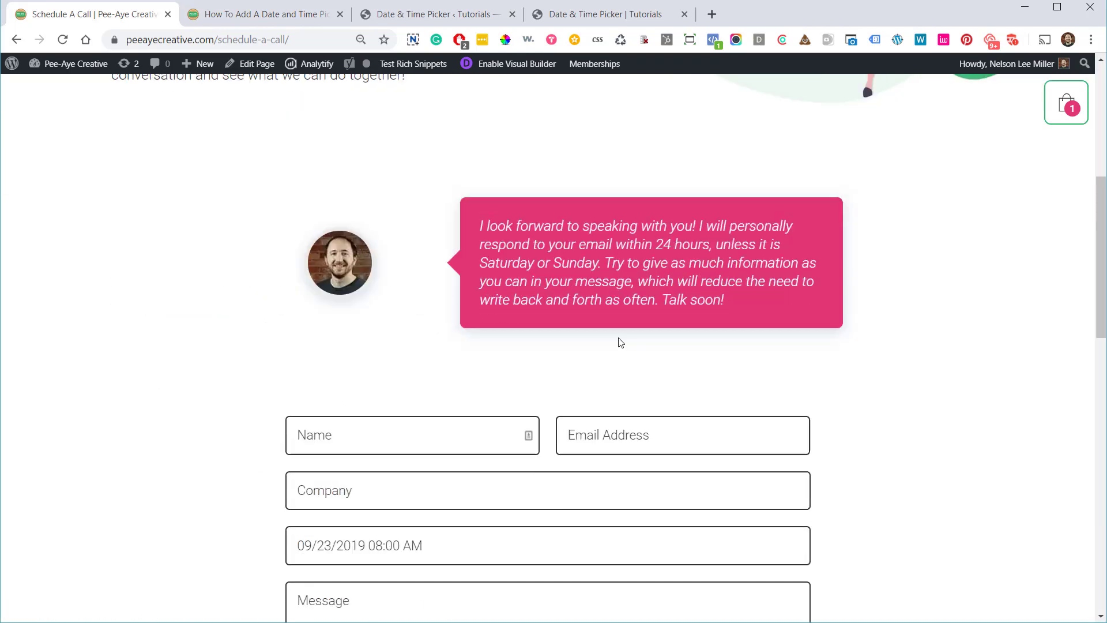
{"action": "scroll", "coordinate": [613, 354], "scroll_direction": "down", "scroll_amount": 6}
{"action": "scroll", "coordinate": [485, 312], "scroll_direction": "up", "scroll_amount": 5}
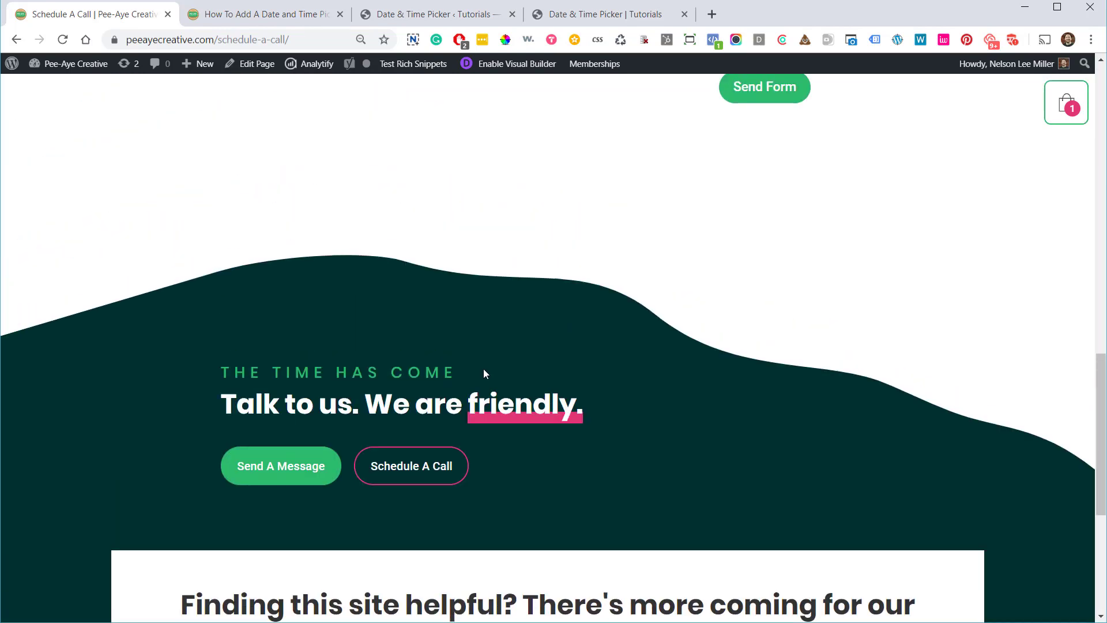
{"action": "left_click", "coordinate": [414, 539]}
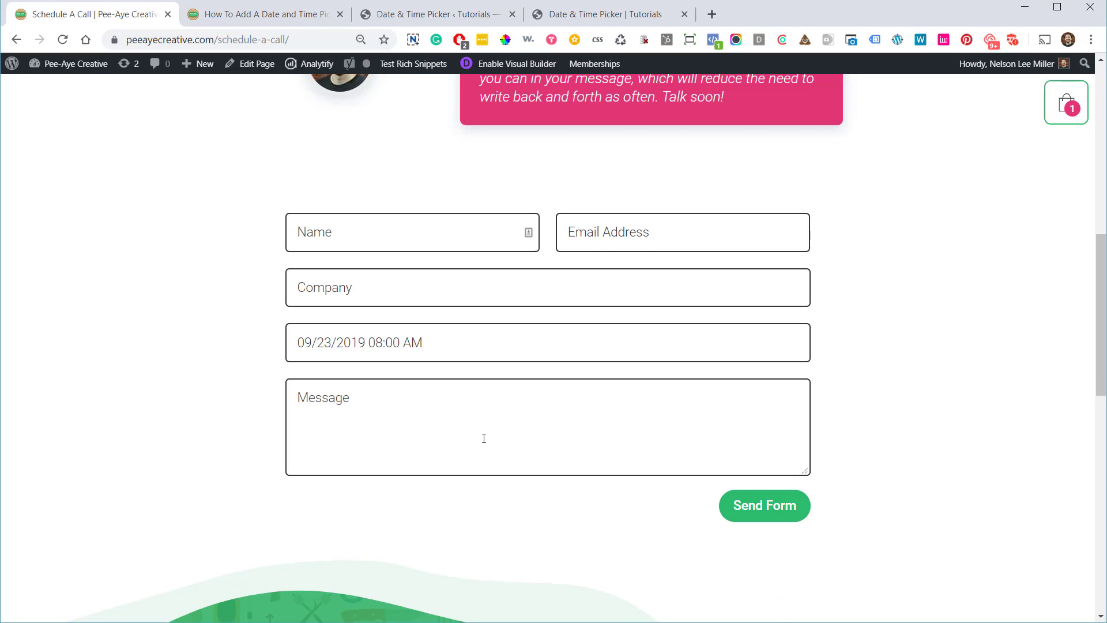
{"action": "scroll", "coordinate": [386, 316], "scroll_direction": "down", "scroll_amount": 1}
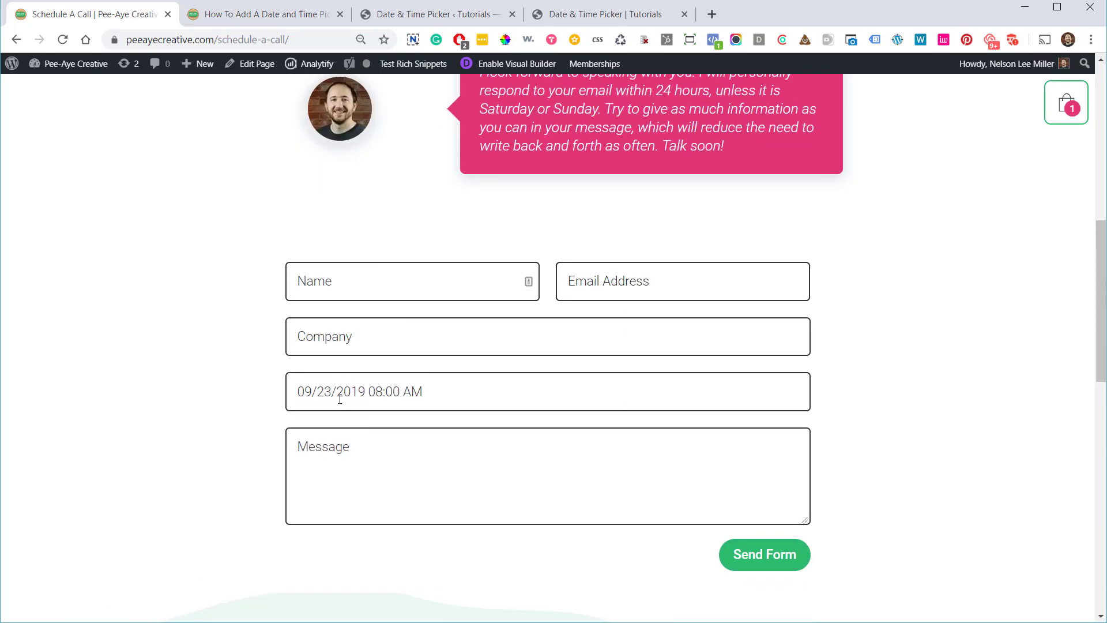
{"action": "left_click", "coordinate": [340, 398]}
{"action": "scroll", "coordinate": [209, 364], "scroll_direction": "down", "scroll_amount": 2}
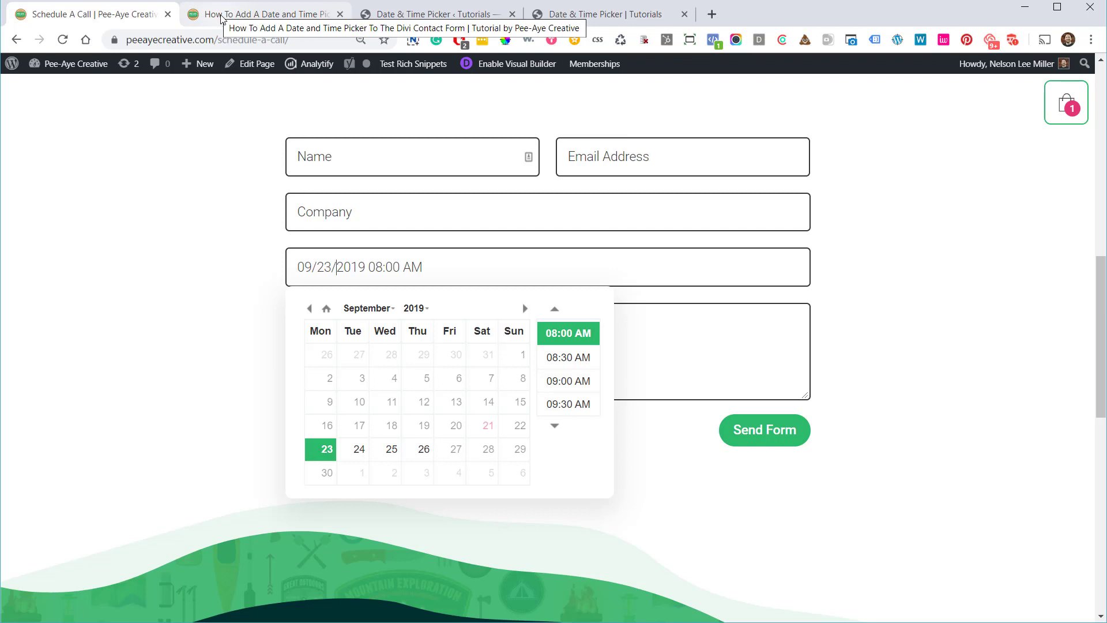
Open the demo form's date picker for comparison, then return to Schedule A Call
{"action": "left_click", "coordinate": [567, 18]}
{"action": "left_click", "coordinate": [365, 315]}
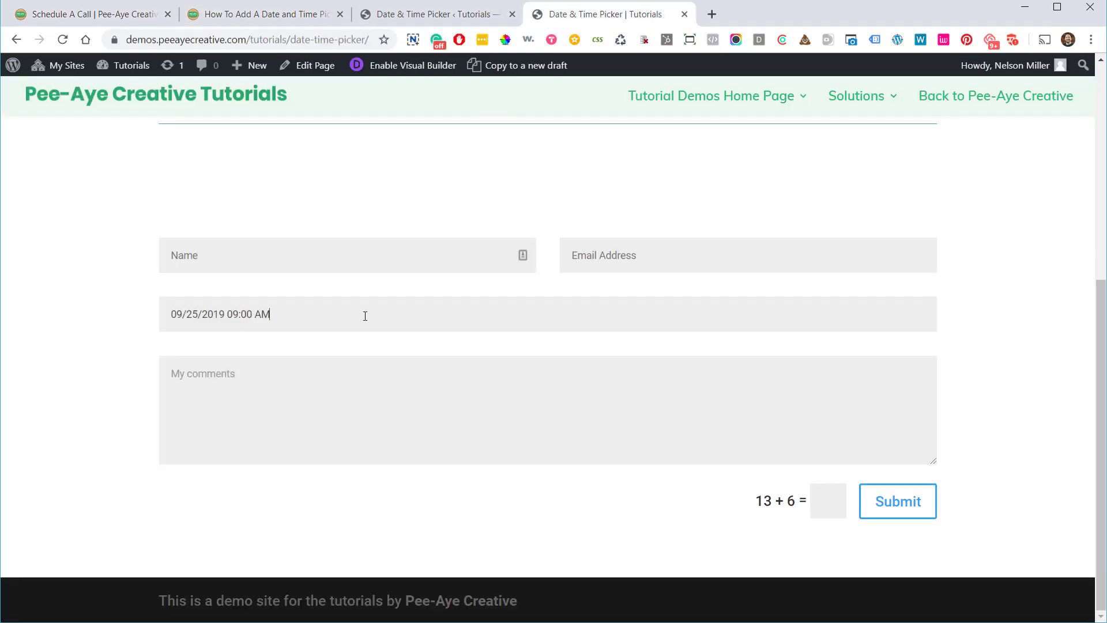
{"action": "left_click", "coordinate": [60, 17]}
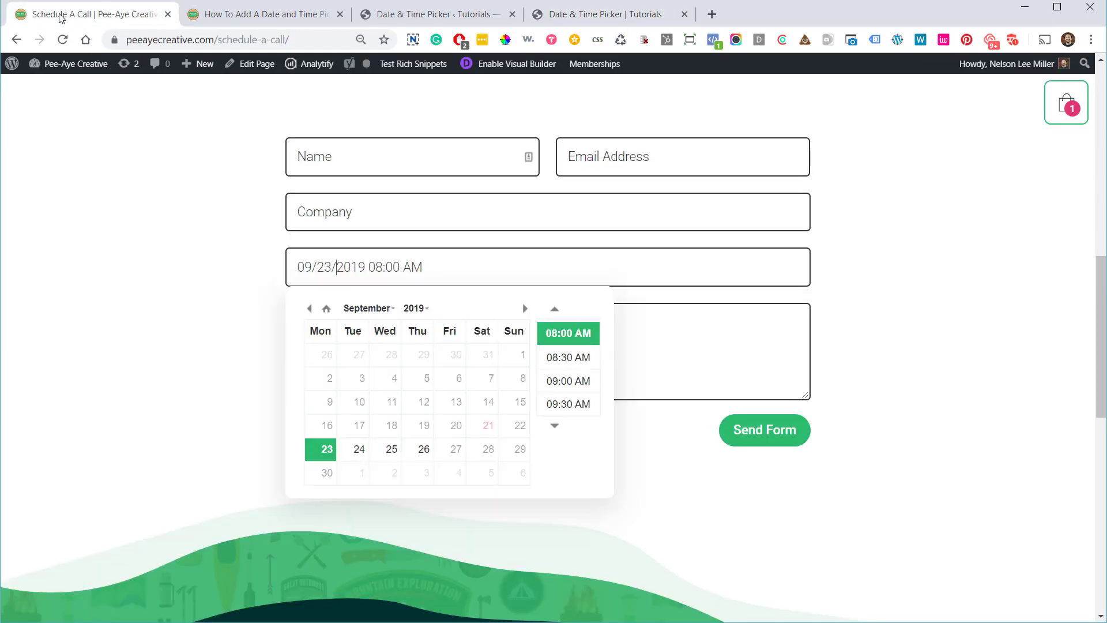
Bring up the tutorial article and scroll to the Optional Design Improvement CSS block
{"action": "left_click", "coordinate": [253, 20]}
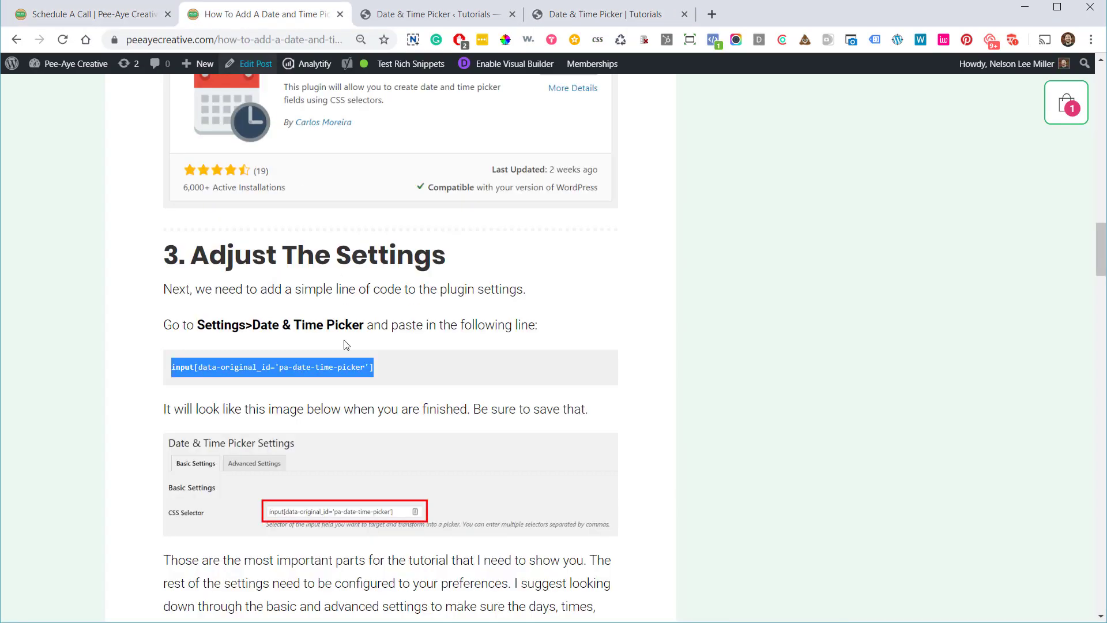
{"action": "scroll", "coordinate": [346, 344], "scroll_direction": "down", "scroll_amount": 3}
{"action": "left_click", "coordinate": [361, 343]}
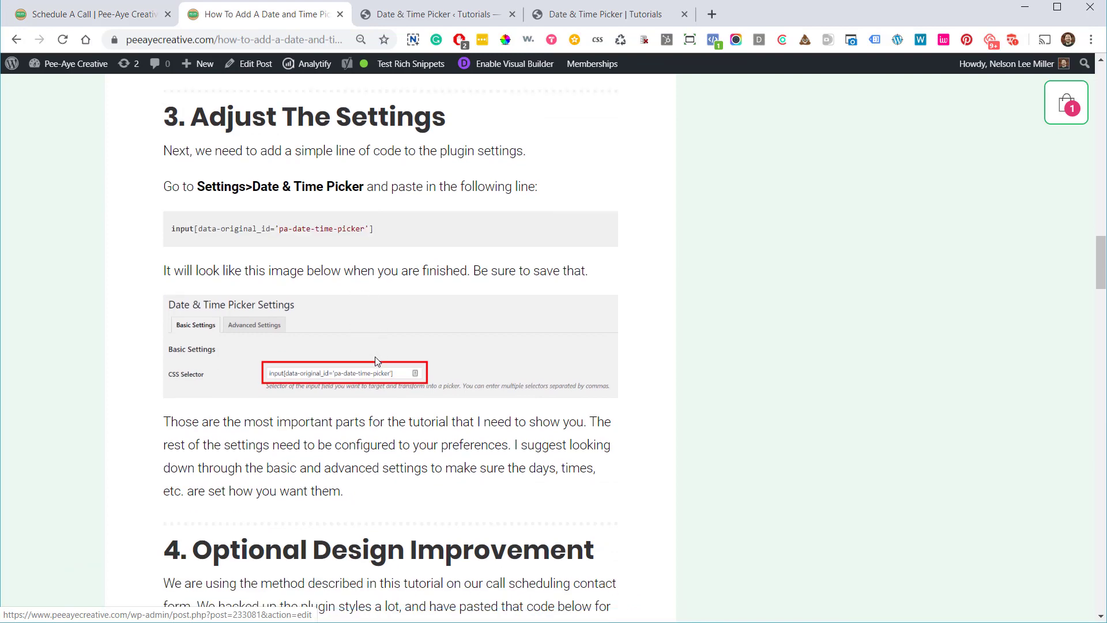
{"action": "scroll", "coordinate": [376, 361], "scroll_direction": "down", "scroll_amount": 5}
{"action": "scroll", "coordinate": [259, 344], "scroll_direction": "down", "scroll_amount": 1}
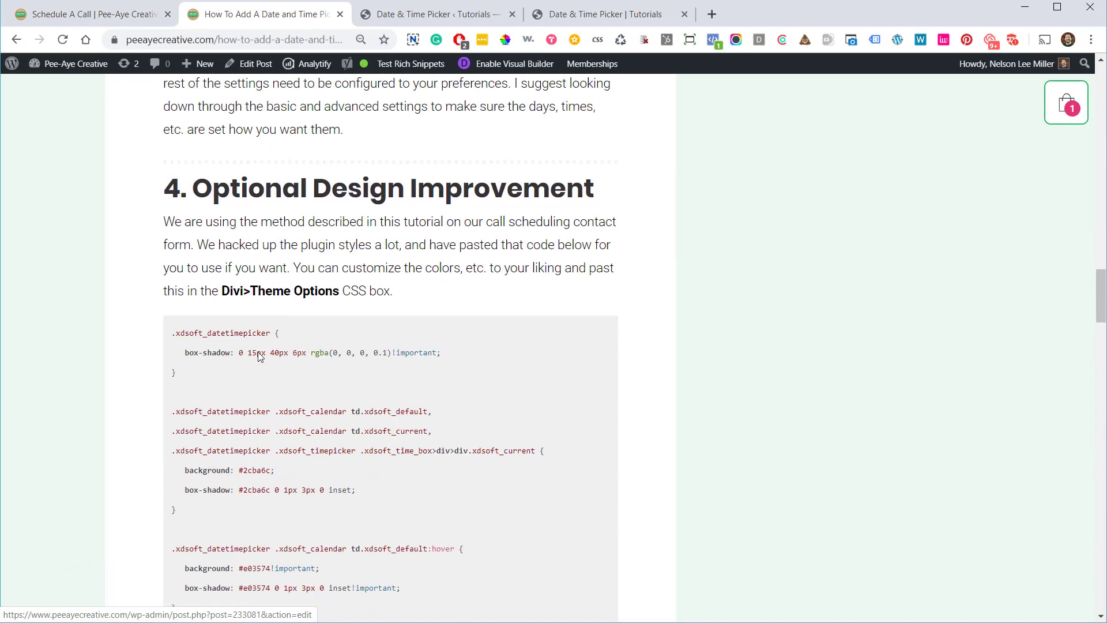
{"action": "scroll", "coordinate": [340, 257], "scroll_direction": "down", "scroll_amount": 11}
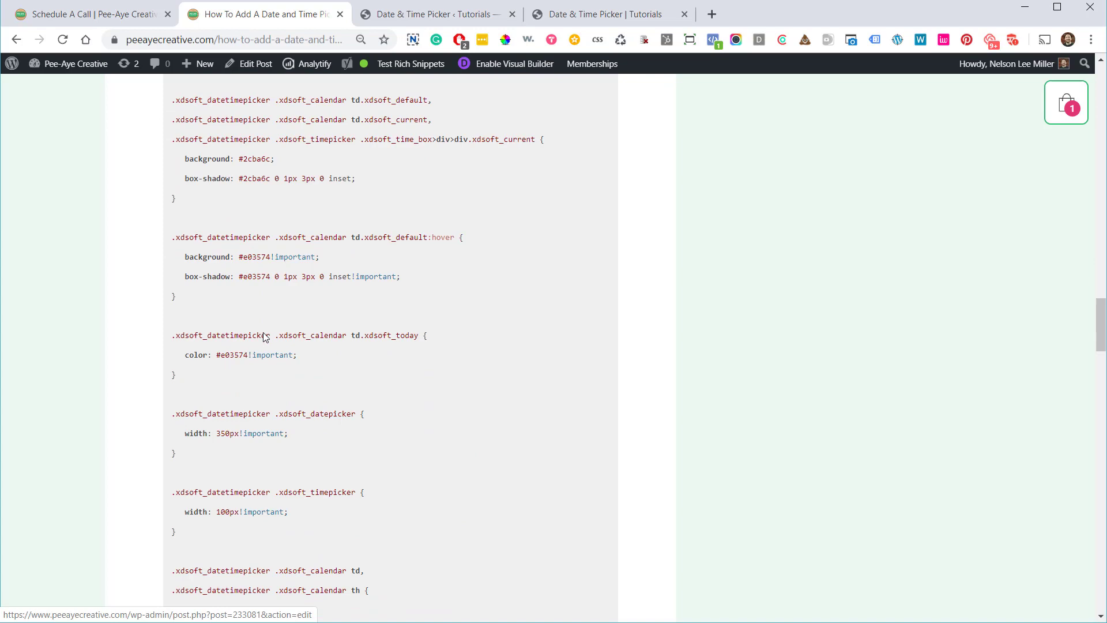
{"action": "scroll", "coordinate": [273, 343], "scroll_direction": "down", "scroll_amount": 11}
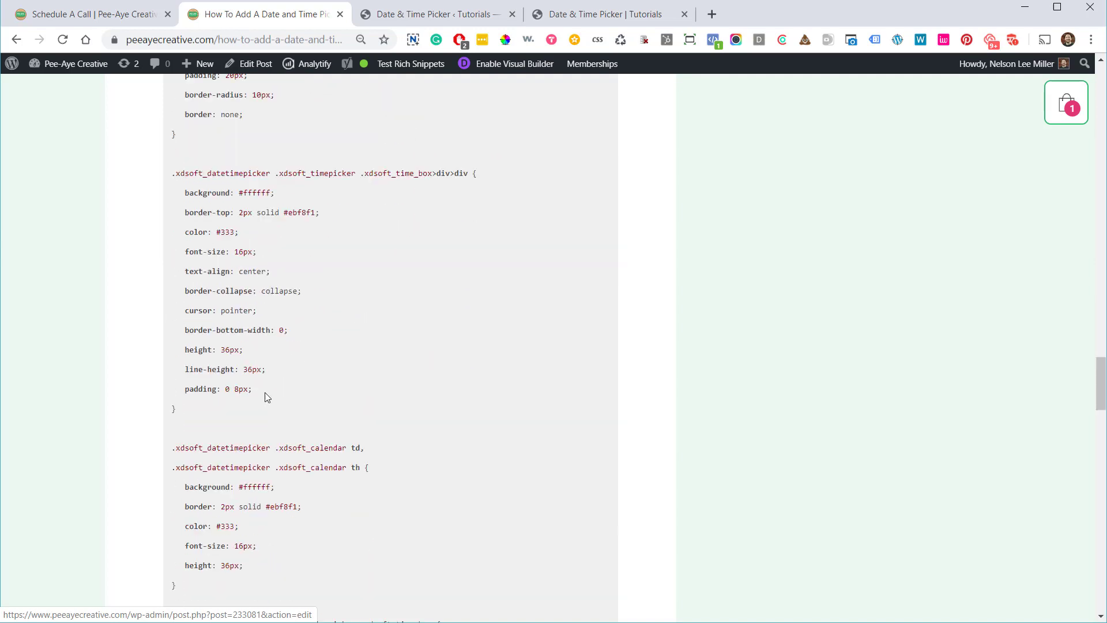
{"action": "scroll", "coordinate": [258, 397], "scroll_direction": "down", "scroll_amount": 2}
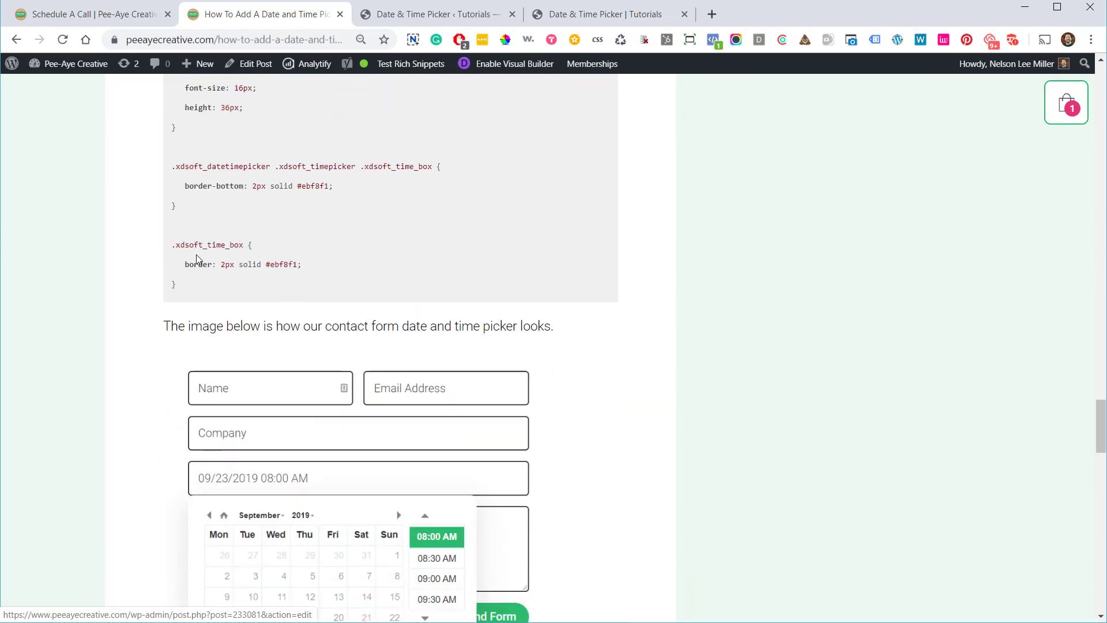
{"action": "scroll", "coordinate": [196, 254], "scroll_direction": "up", "scroll_amount": 2}
{"action": "scroll", "coordinate": [192, 388], "scroll_direction": "up", "scroll_amount": 3}
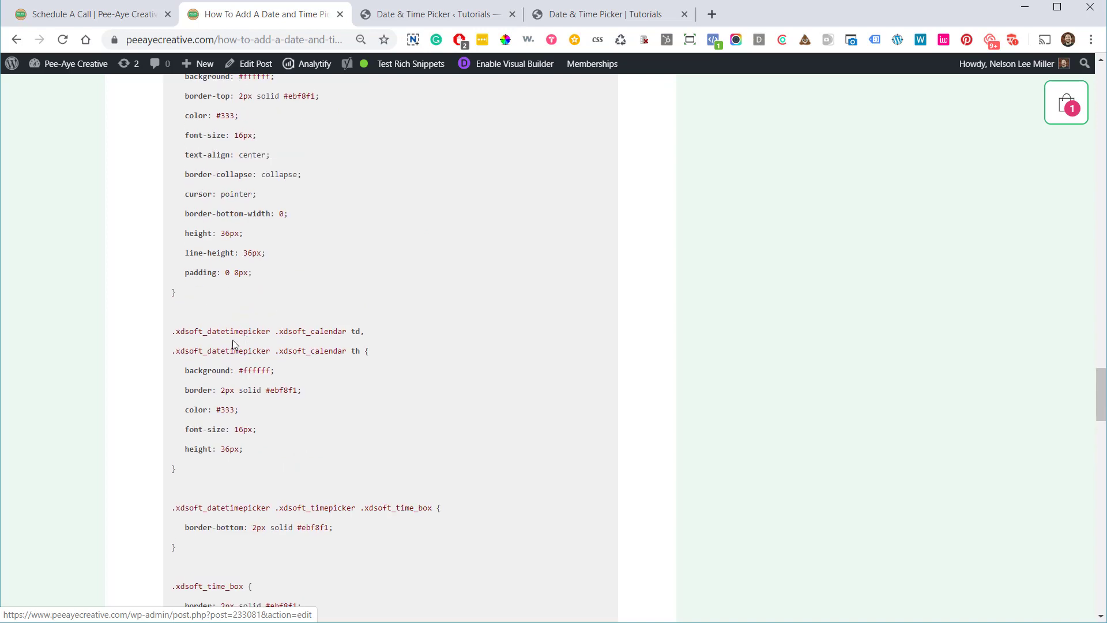
{"action": "scroll", "coordinate": [274, 349], "scroll_direction": "up", "scroll_amount": 10}
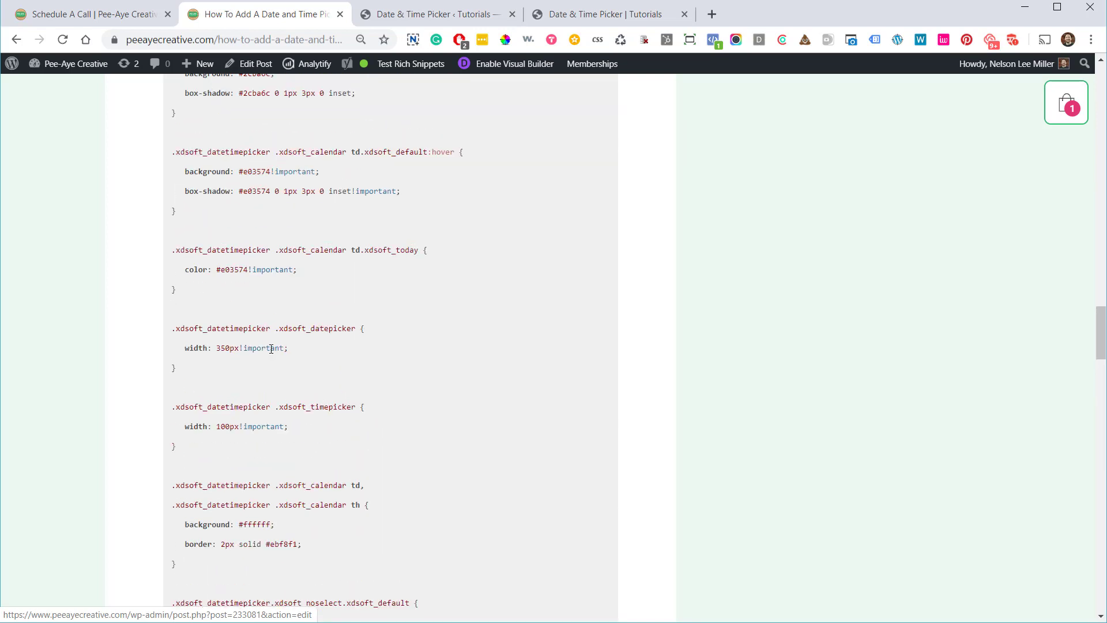
{"action": "scroll", "coordinate": [271, 352], "scroll_direction": "up", "scroll_amount": 5}
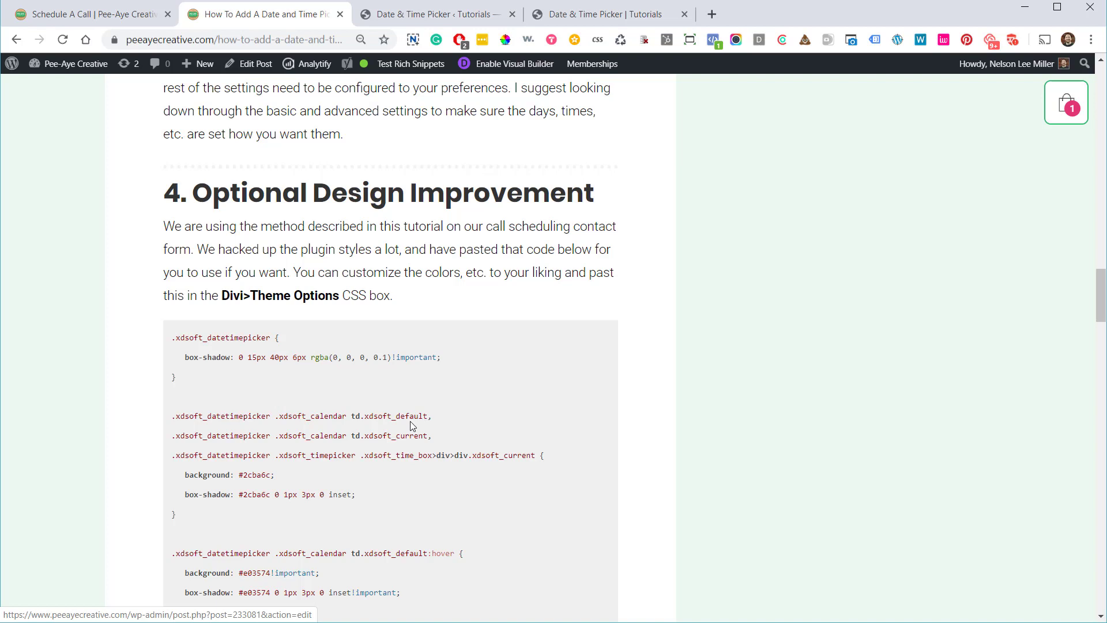
{"action": "scroll", "coordinate": [410, 425], "scroll_direction": "down", "scroll_amount": 1}
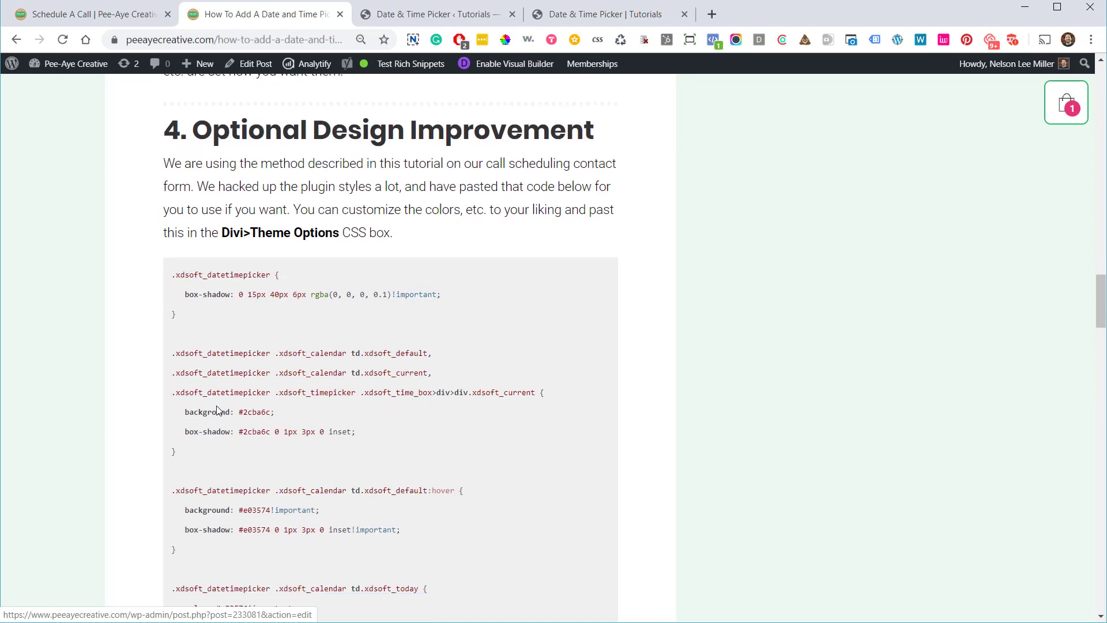
Highlight the 2cba6c background and box-shadow values, then scroll on to the styled example image
{"action": "mouse_move", "coordinate": [243, 412]}
{"action": "left_mouse_down"}
{"action": "mouse_move", "coordinate": [275, 412]}
{"action": "mouse_move", "coordinate": [244, 433]}
{"action": "left_mouse_up"}
{"action": "left_click_drag", "start_coordinate": [227, 299], "coordinate": [300, 309]}
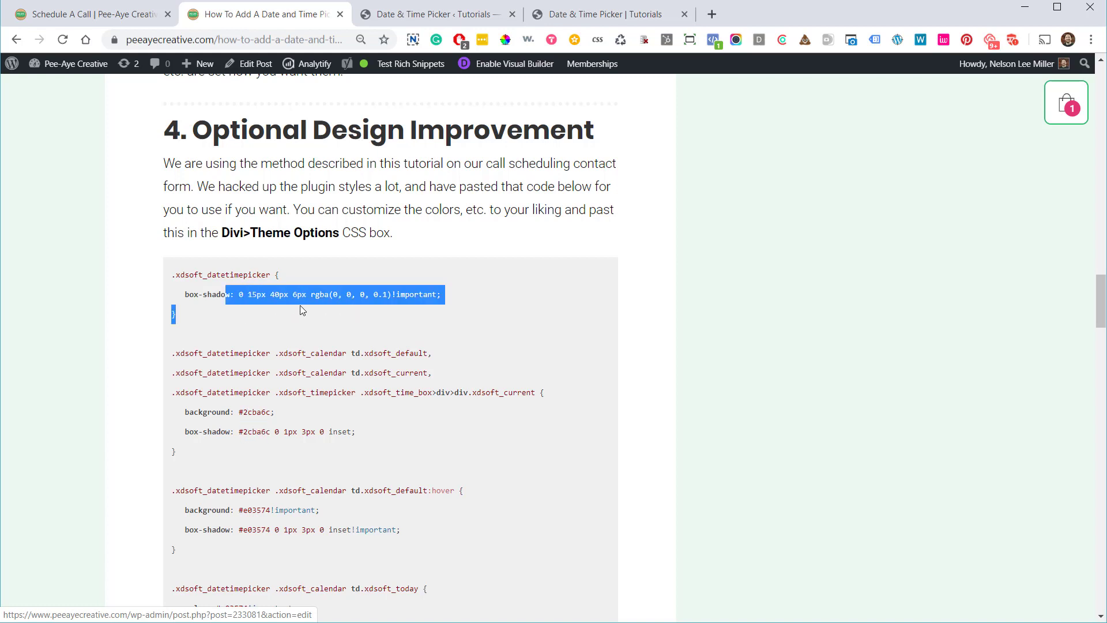
{"action": "left_click", "coordinate": [307, 461]}
{"action": "scroll", "coordinate": [300, 450], "scroll_direction": "down", "scroll_amount": 1}
{"action": "scroll", "coordinate": [298, 442], "scroll_direction": "down", "scroll_amount": 1}
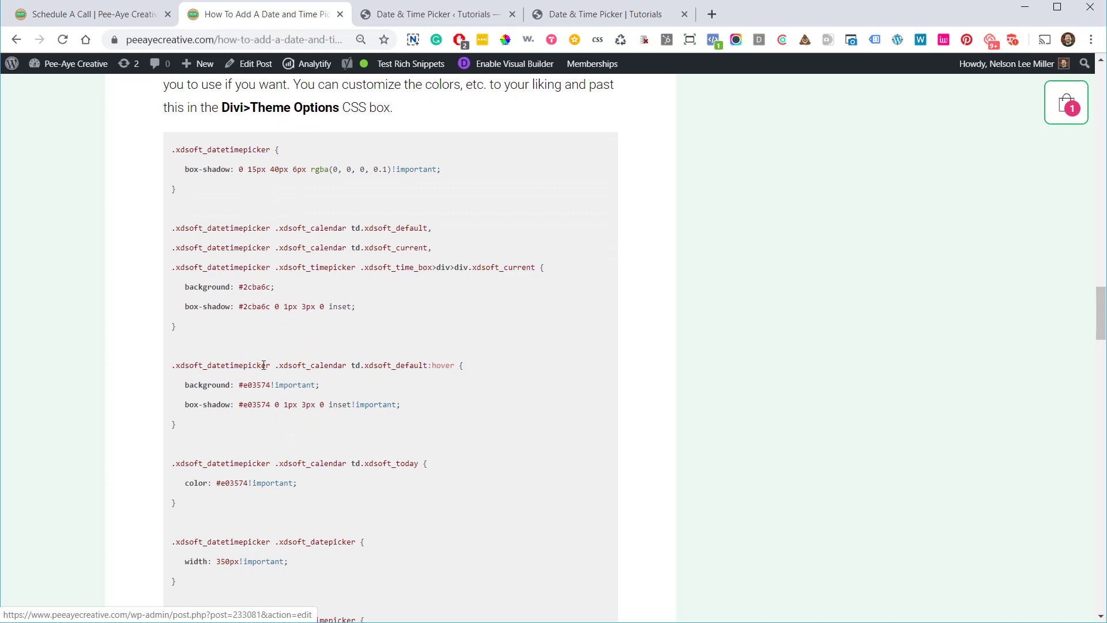
{"action": "scroll", "coordinate": [306, 406], "scroll_direction": "down", "scroll_amount": 2}
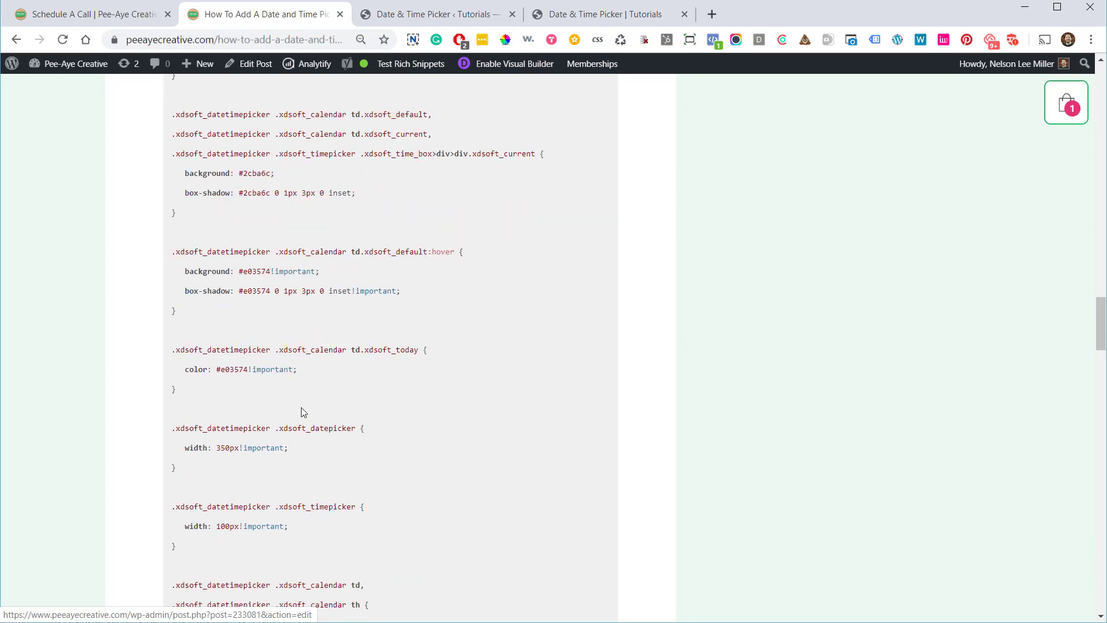
{"action": "scroll", "coordinate": [346, 357], "scroll_direction": "down", "scroll_amount": 1}
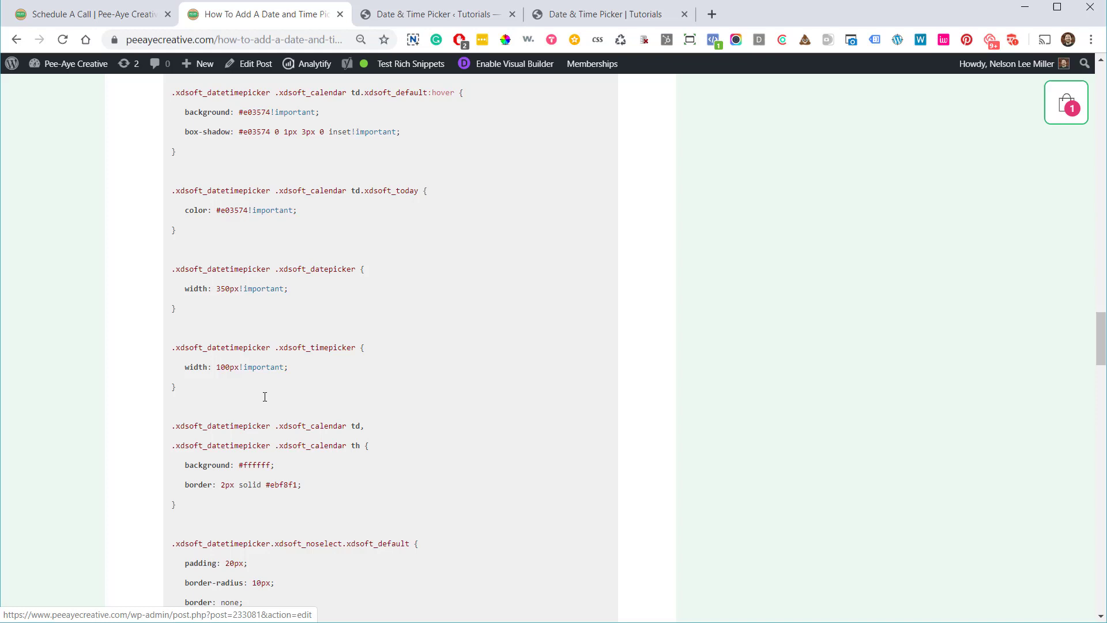
{"action": "scroll", "coordinate": [265, 397], "scroll_direction": "down", "scroll_amount": 3}
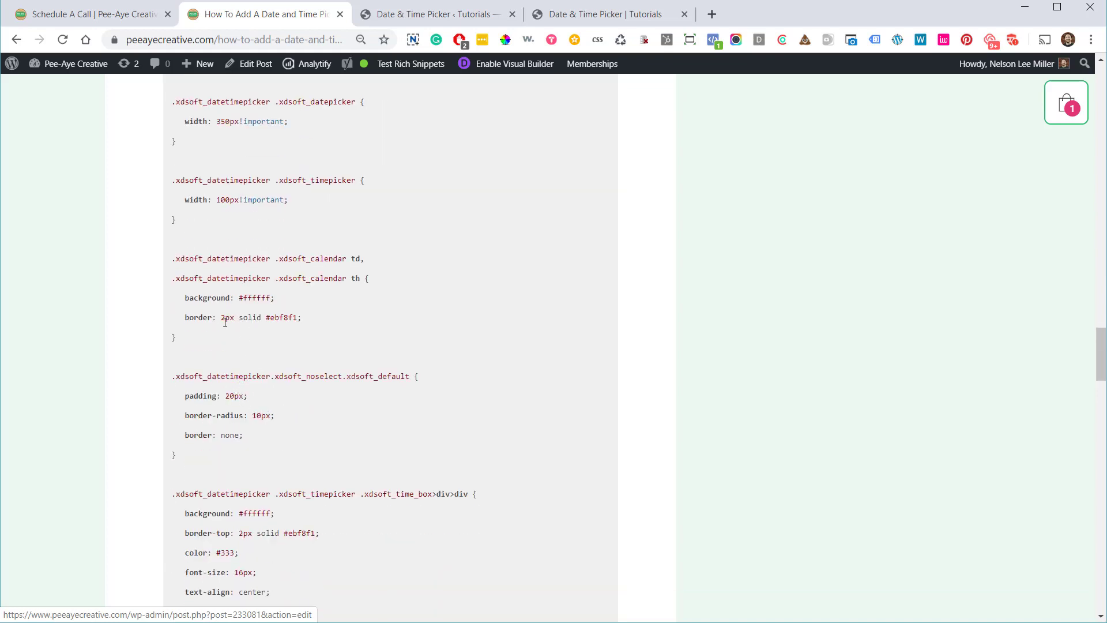
{"action": "scroll", "coordinate": [274, 323], "scroll_direction": "down", "scroll_amount": 4}
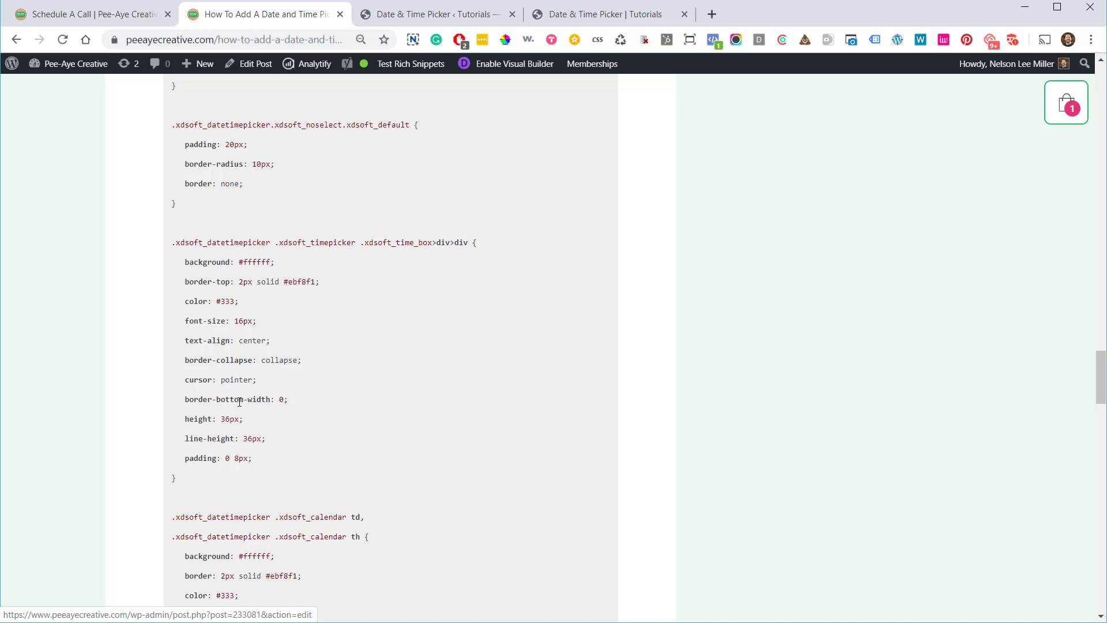
{"action": "scroll", "coordinate": [239, 401], "scroll_direction": "down", "scroll_amount": 5}
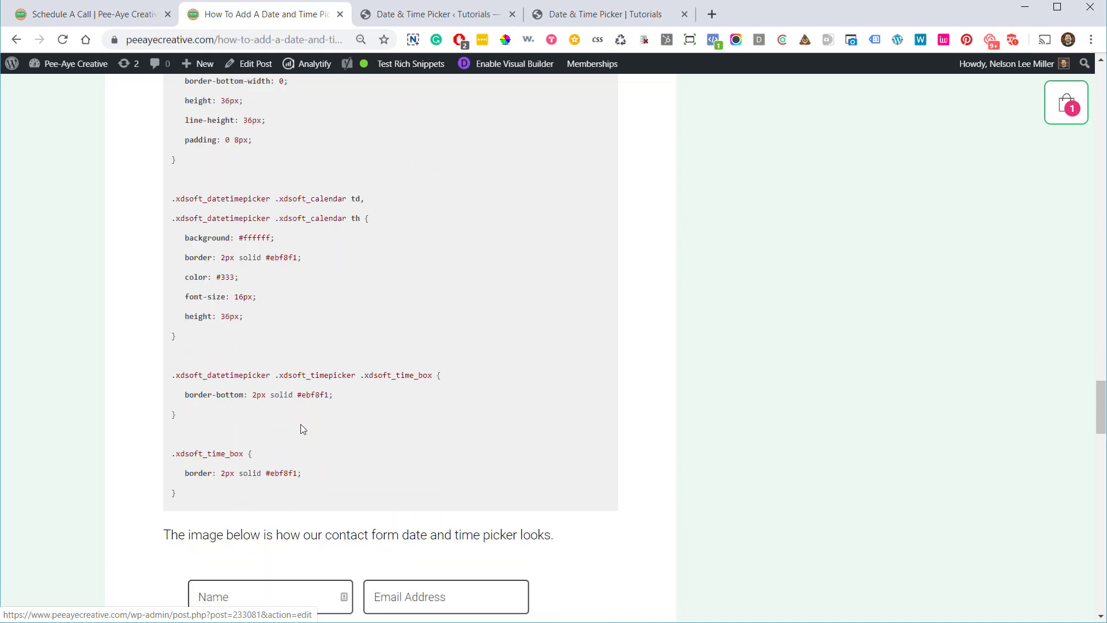
{"action": "scroll", "coordinate": [303, 427], "scroll_direction": "down", "scroll_amount": 7}
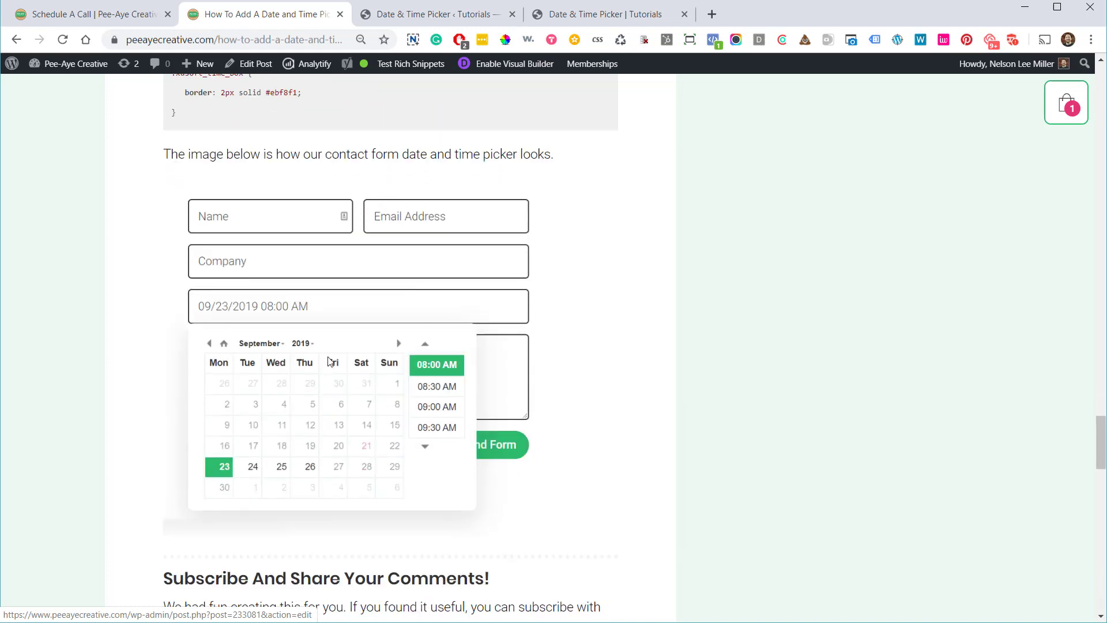
{"action": "scroll", "coordinate": [340, 380], "scroll_direction": "down", "scroll_amount": 2}
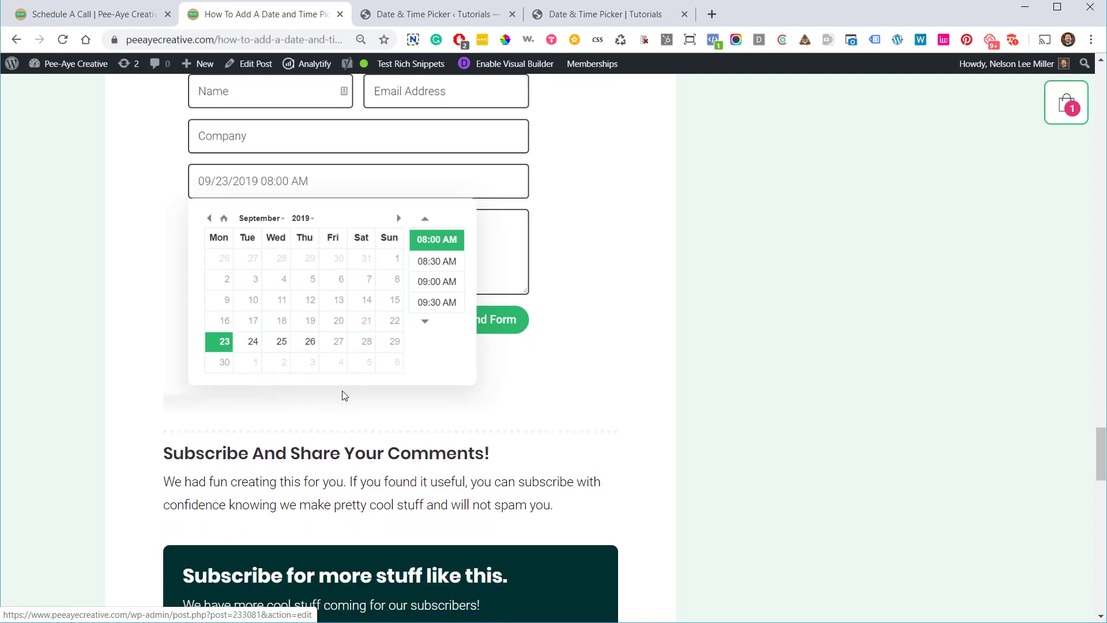
{"action": "scroll", "coordinate": [344, 396], "scroll_direction": "down", "scroll_amount": 1}
{"action": "scroll", "coordinate": [363, 388], "scroll_direction": "up", "scroll_amount": 4}
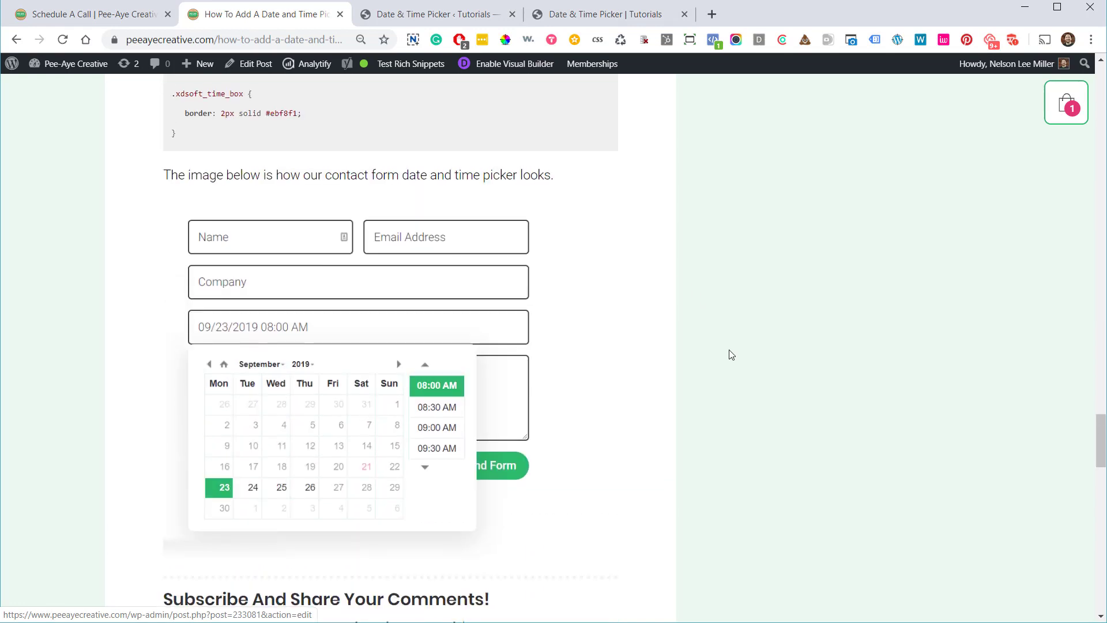